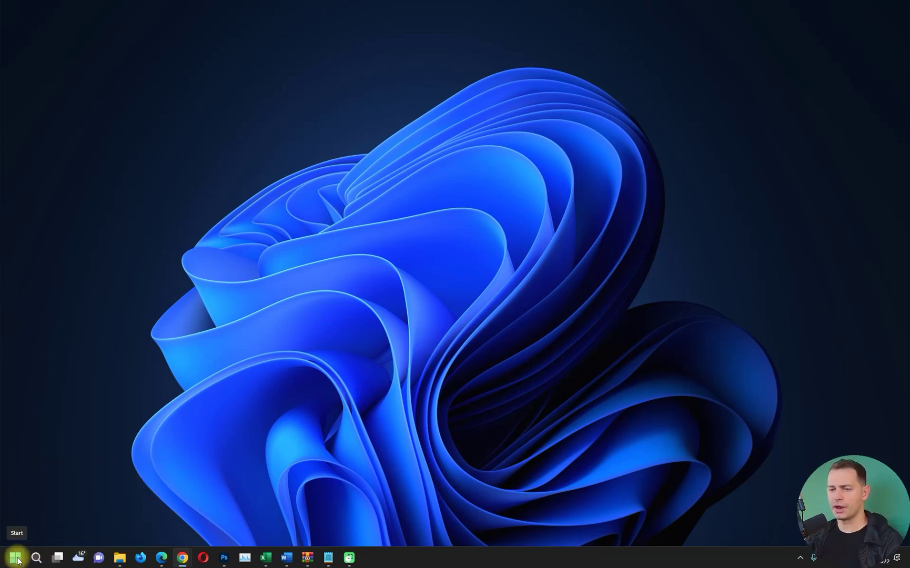
- Open the Tutorial folder on Local Disk (J:) in File Explorer
{"action": "key", "text": "super+e"}
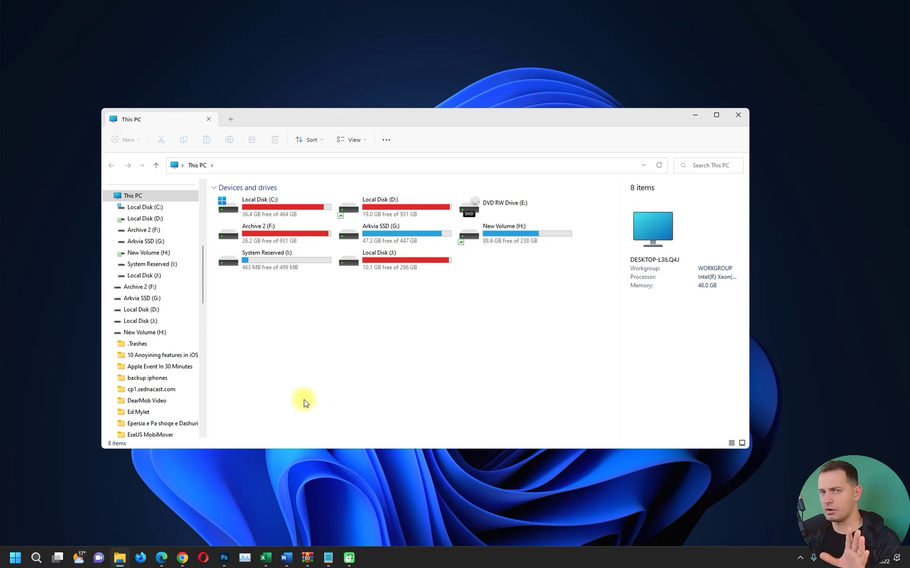
{"action": "double_click", "coordinate": [383, 267]}
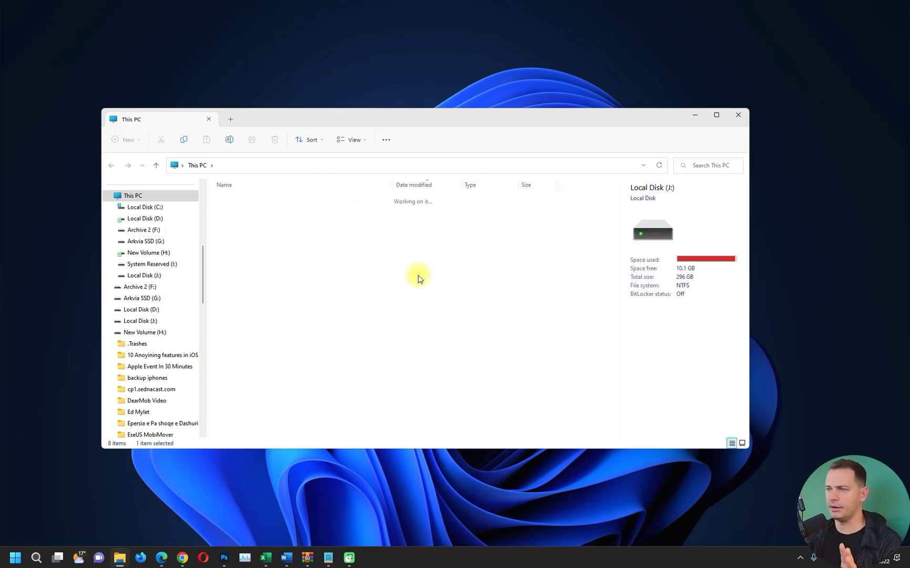
{"action": "double_click", "coordinate": [229, 219]}
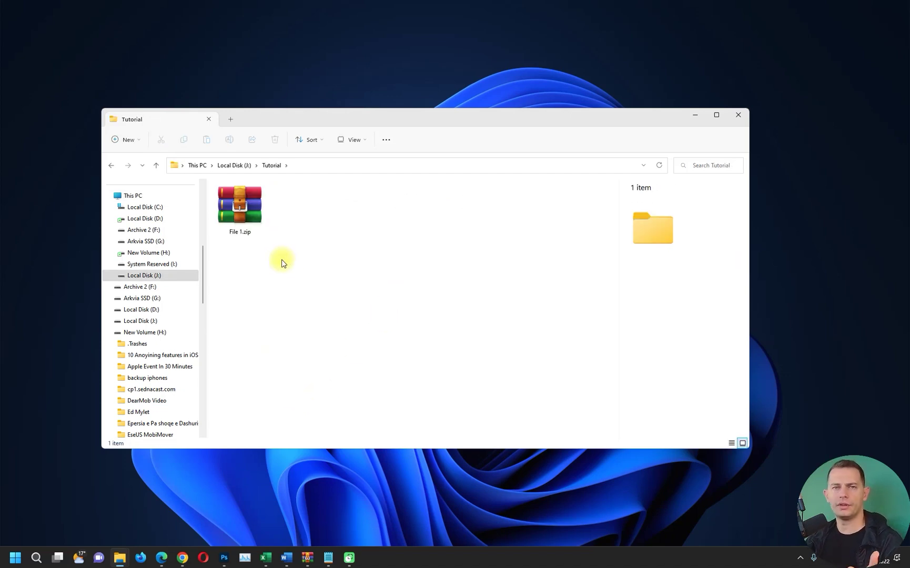
- Delete File 1.zip from the Tutorial folder
{"action": "left_click", "coordinate": [237, 209]}
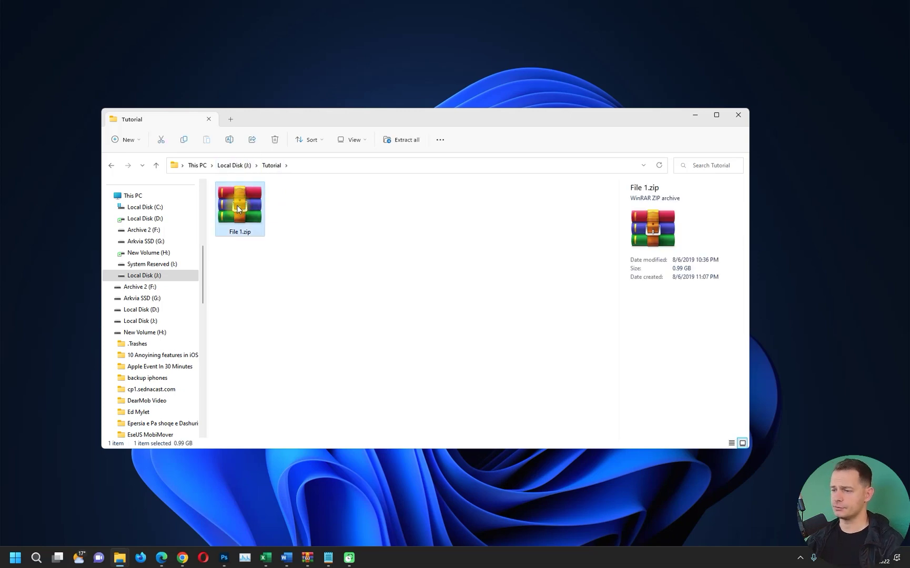
{"action": "right_click", "coordinate": [245, 204]}
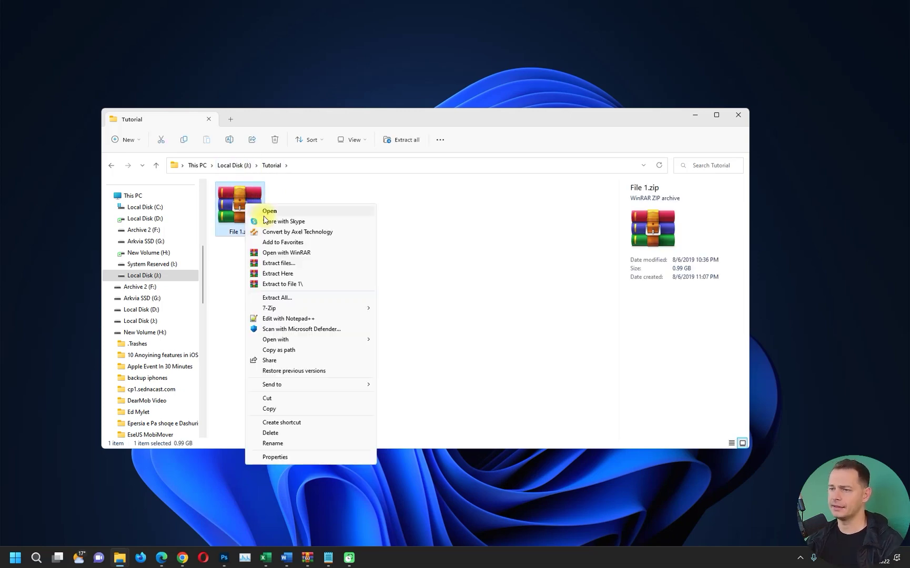
{"action": "left_click", "coordinate": [315, 435]}
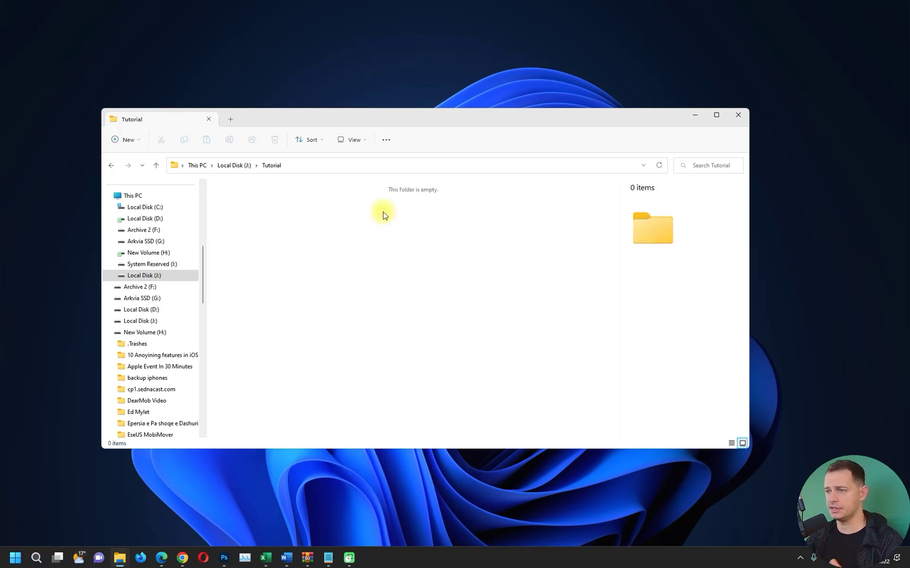
{"action": "key", "text": "super"}
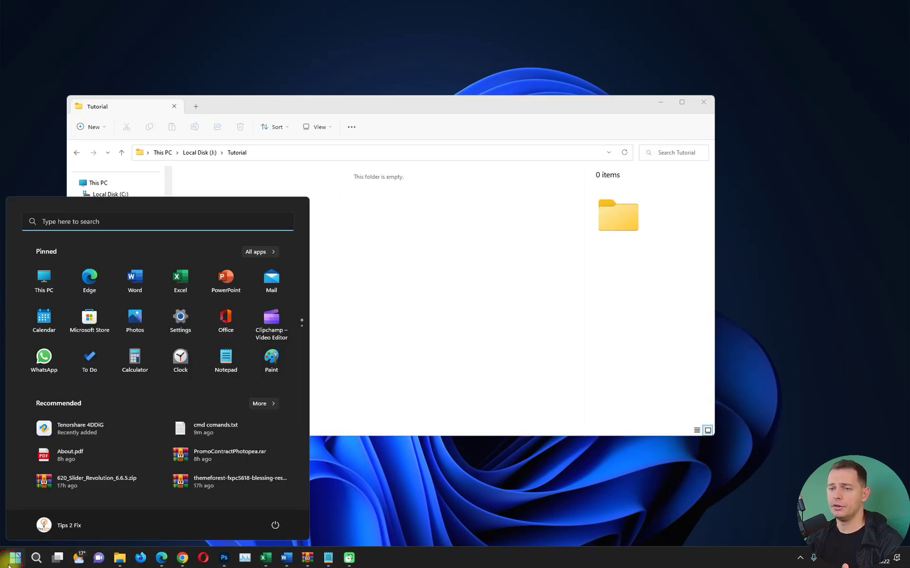
- Open the Recycle Bin from a new This PC window and select File 1.zip
{"action": "left_click", "coordinate": [44, 284]}
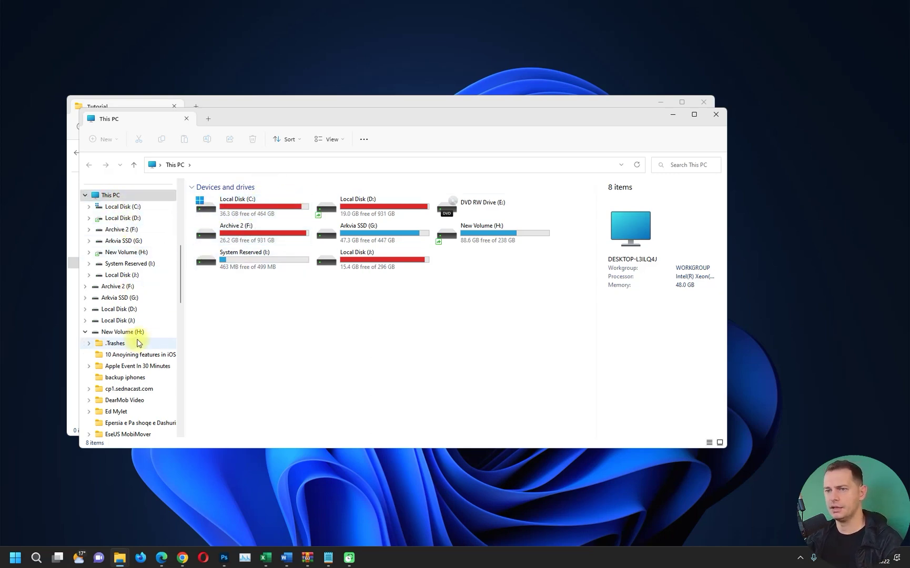
{"action": "scroll", "coordinate": [124, 332], "scroll_direction": "up", "scroll_amount": 4}
{"action": "left_click", "coordinate": [116, 252]}
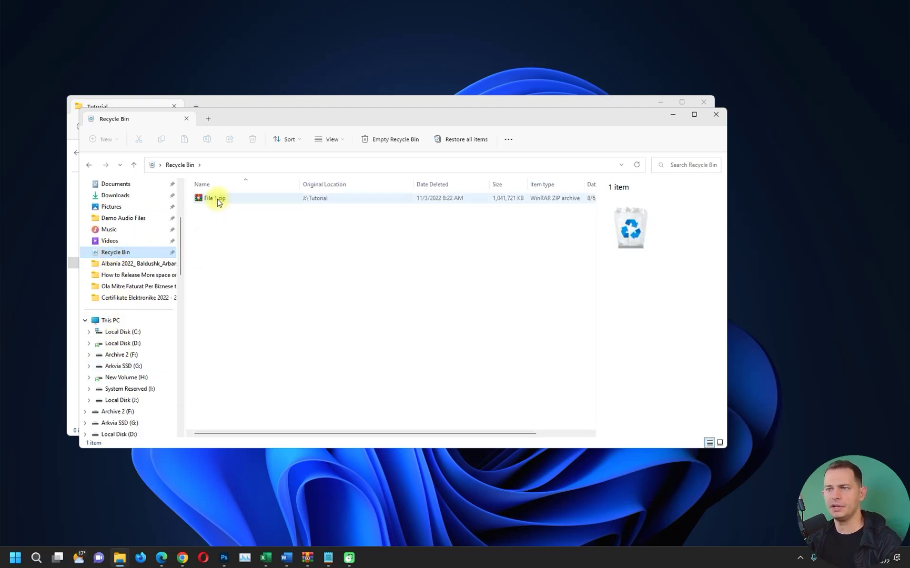
{"action": "left_click", "coordinate": [219, 202]}
{"action": "left_click_drag", "start_coordinate": [240, 114], "coordinate": [437, 174]}
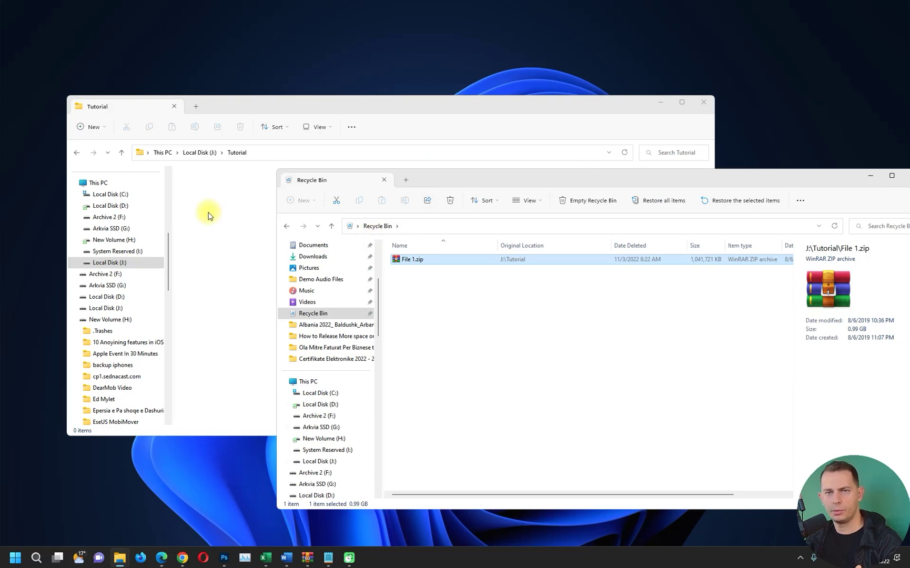
- Restore File 1.zip to the Tutorial folder and bring that folder's window forward
{"action": "right_click", "coordinate": [420, 263]}
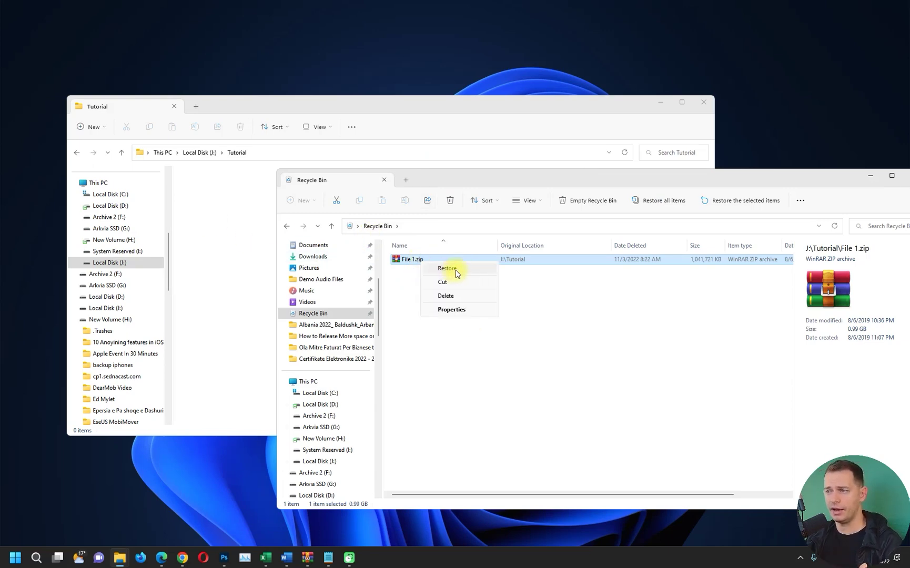
{"action": "left_click", "coordinate": [446, 268]}
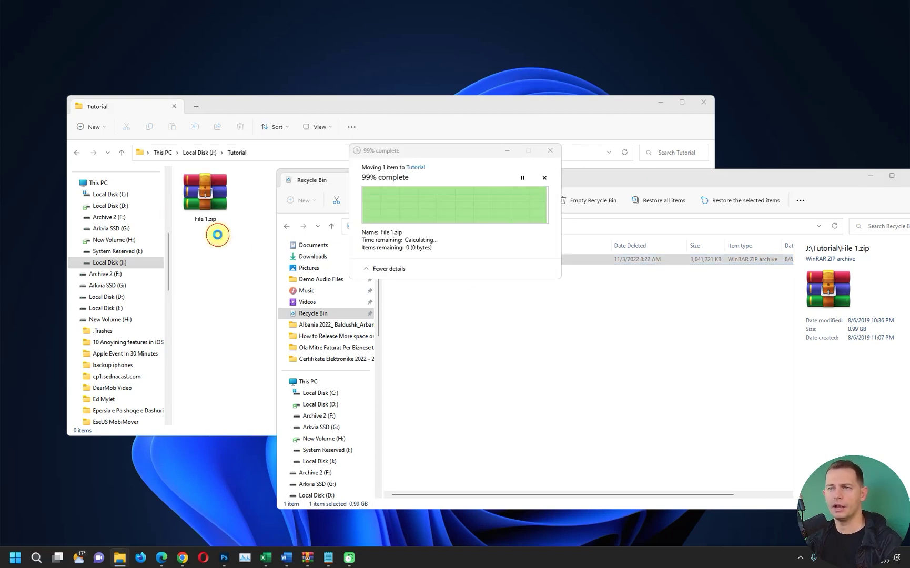
{"action": "left_click", "coordinate": [218, 234]}
{"action": "left_click", "coordinate": [259, 259]}
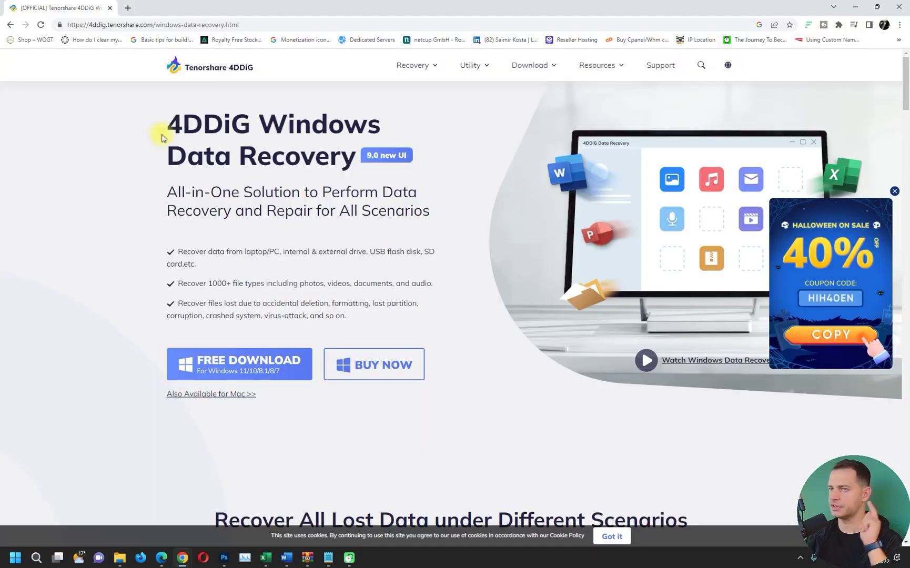
- Download the free 4DDiG Windows Data Recovery installer and open the downloaded exe
{"action": "left_click_drag", "start_coordinate": [171, 120], "coordinate": [257, 125]}
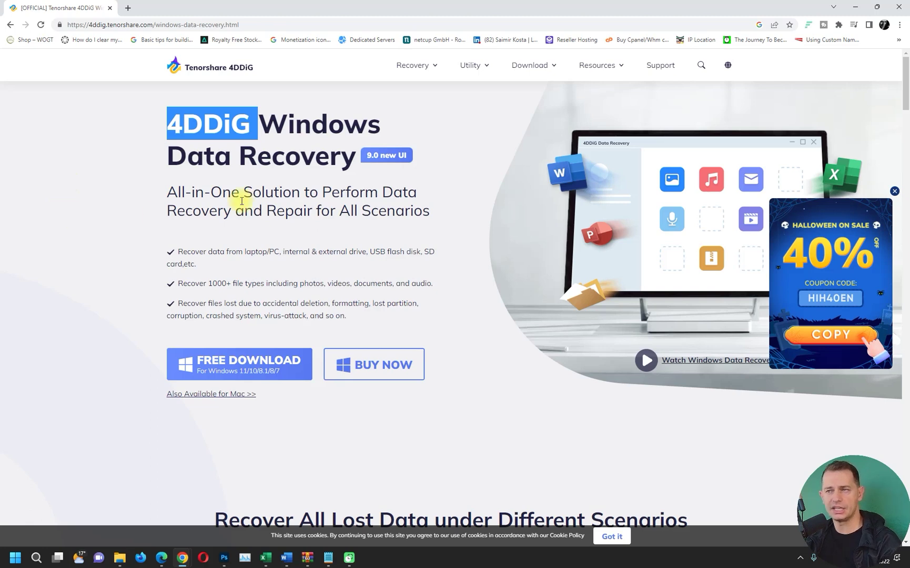
{"action": "left_click", "coordinate": [174, 129]}
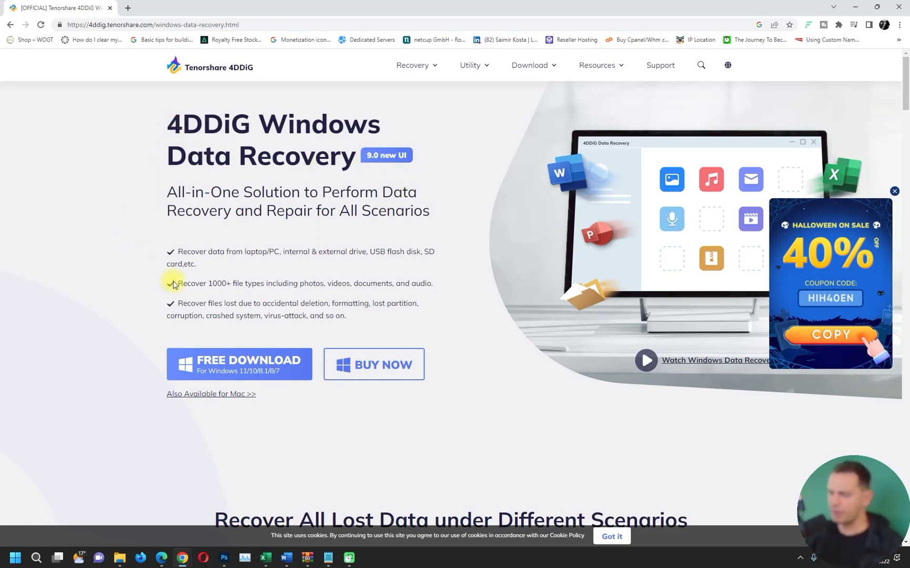
{"action": "left_click", "coordinate": [211, 361]}
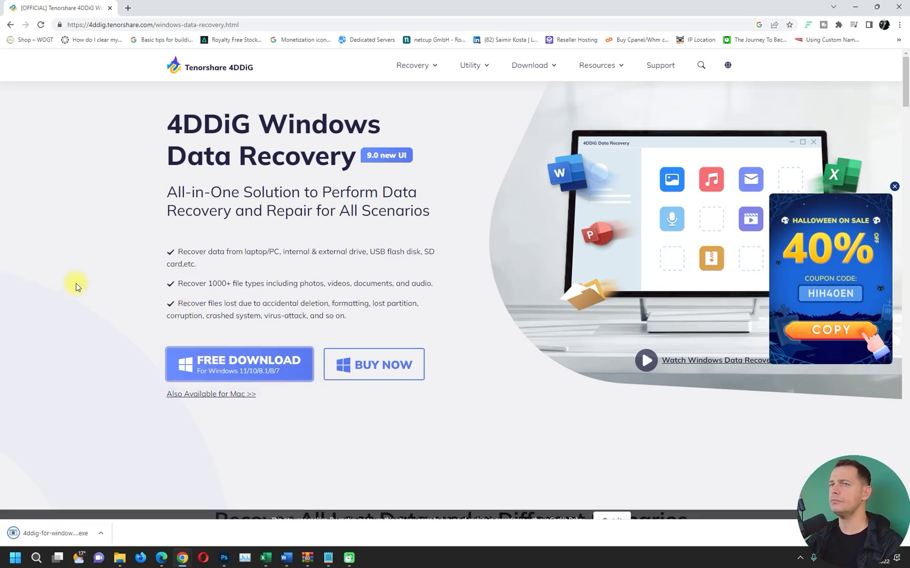
{"action": "left_click", "coordinate": [42, 533]}
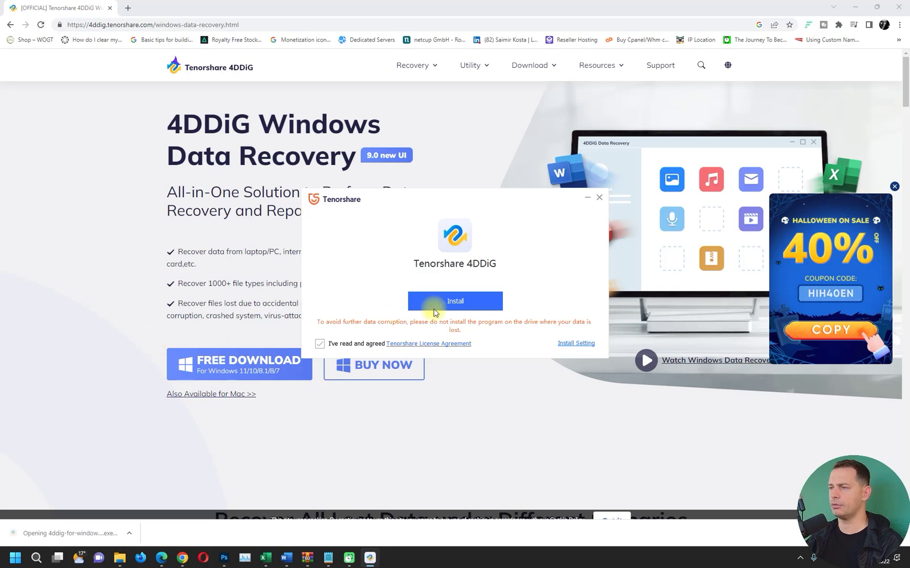
- Install Tenorshare 4DDiG, launch it when finished, and minimize Chrome
{"action": "left_click", "coordinate": [453, 301]}
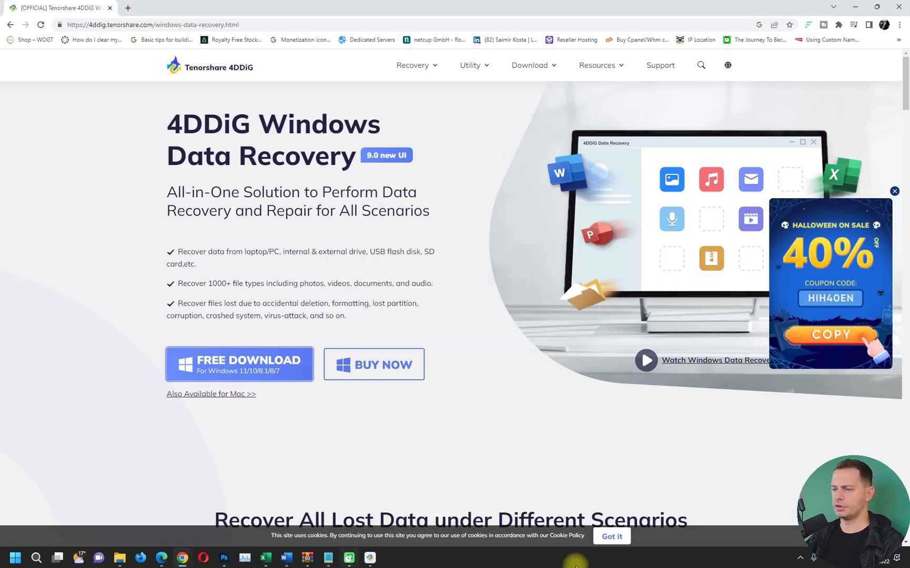
{"action": "left_click", "coordinate": [370, 557]}
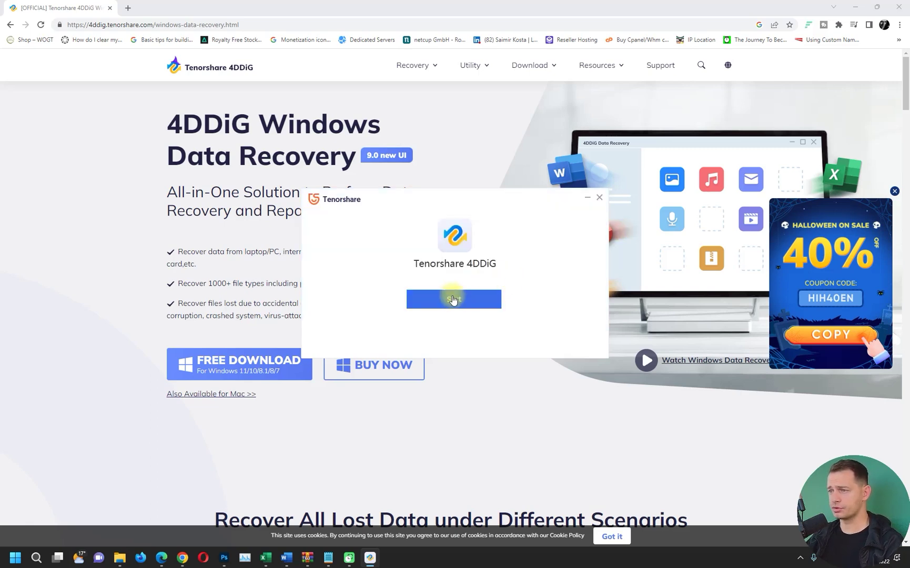
{"action": "left_click", "coordinate": [446, 304]}
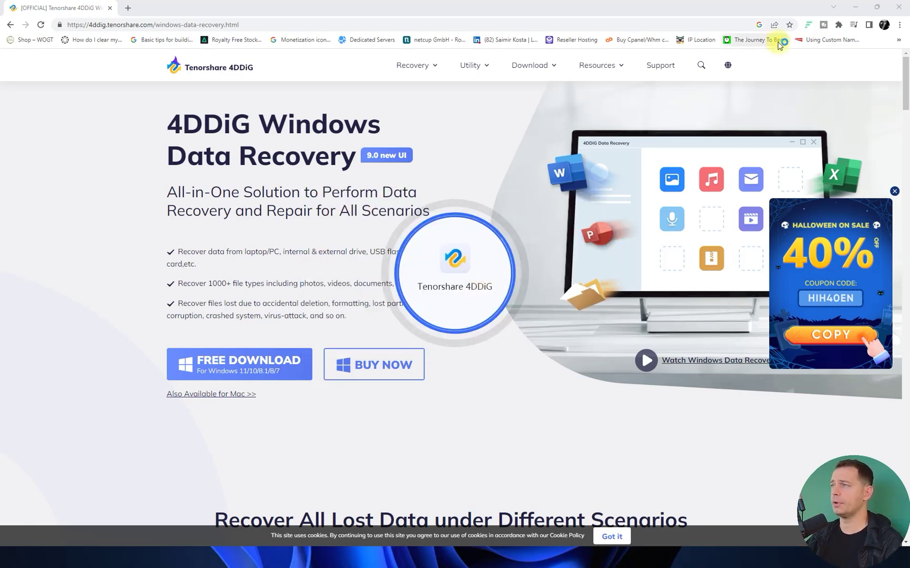
{"action": "left_click", "coordinate": [856, 7]}
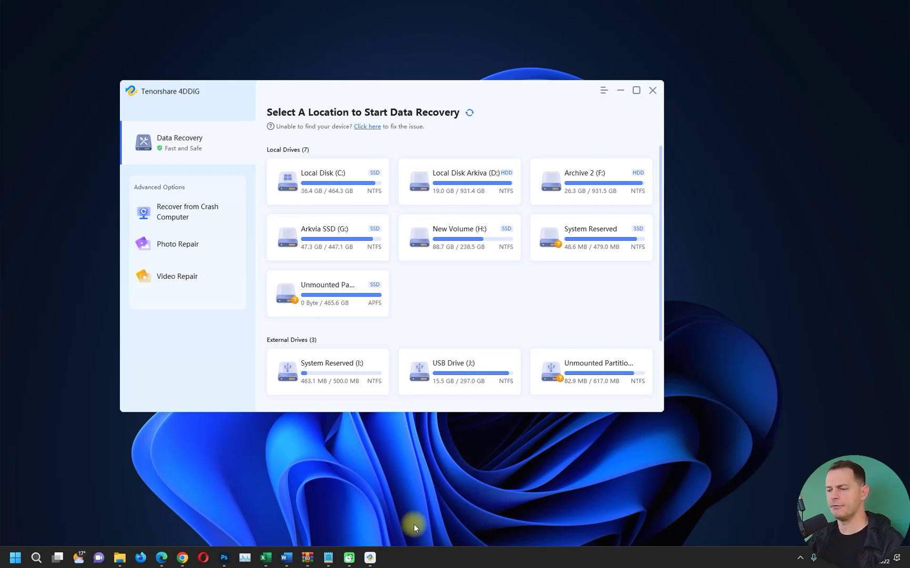
- Permanently delete File 1.zip from the Tutorial folder with Shift+Delete
{"action": "mouse_move", "coordinate": [120, 557]}
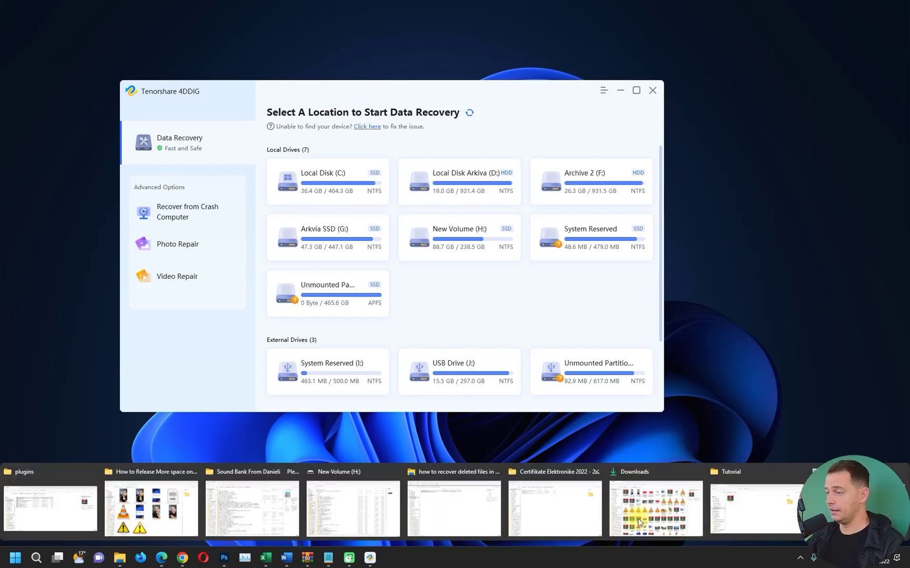
{"action": "left_click", "coordinate": [753, 495]}
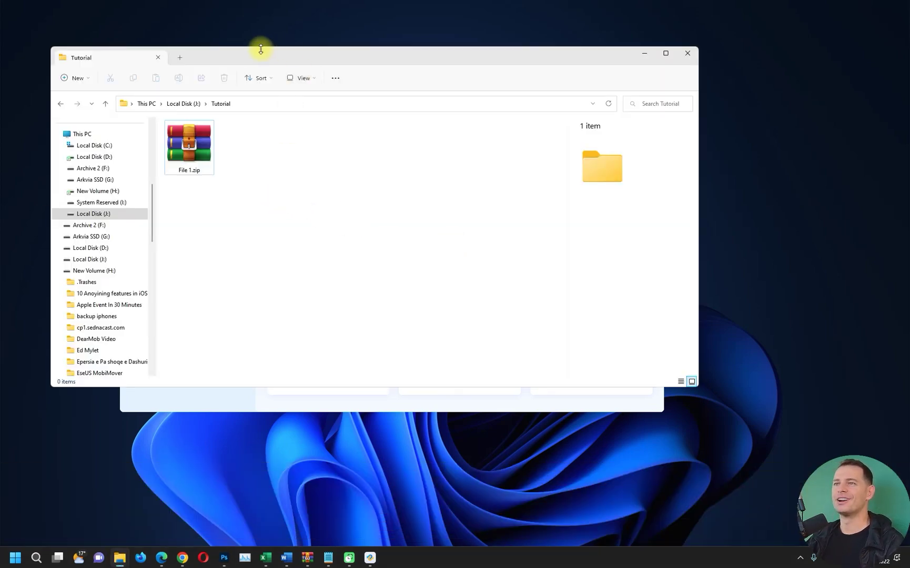
{"action": "left_click_drag", "start_coordinate": [261, 49], "coordinate": [266, 45]}
{"action": "left_click", "coordinate": [197, 154]}
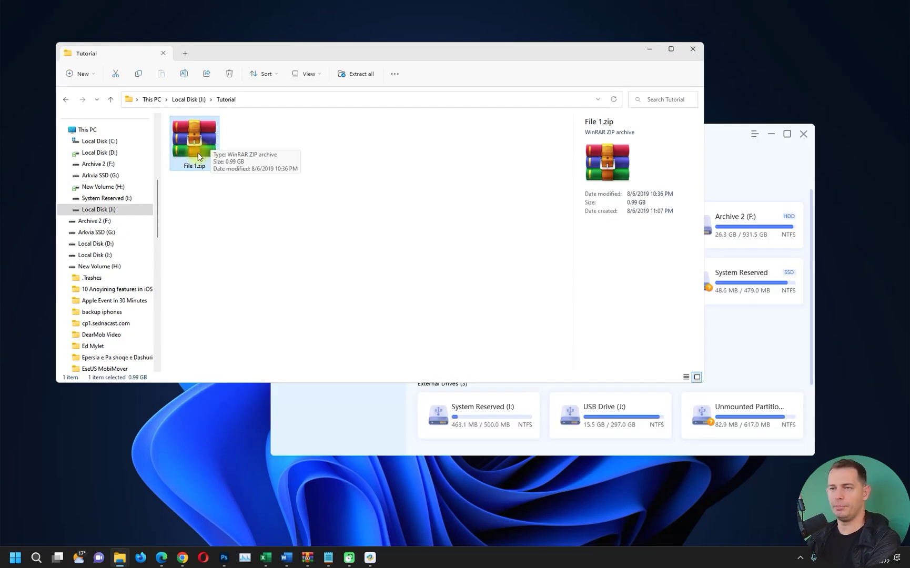
{"action": "key", "text": "shift"}
{"action": "right_click", "coordinate": [191, 140], "text": "shift"}
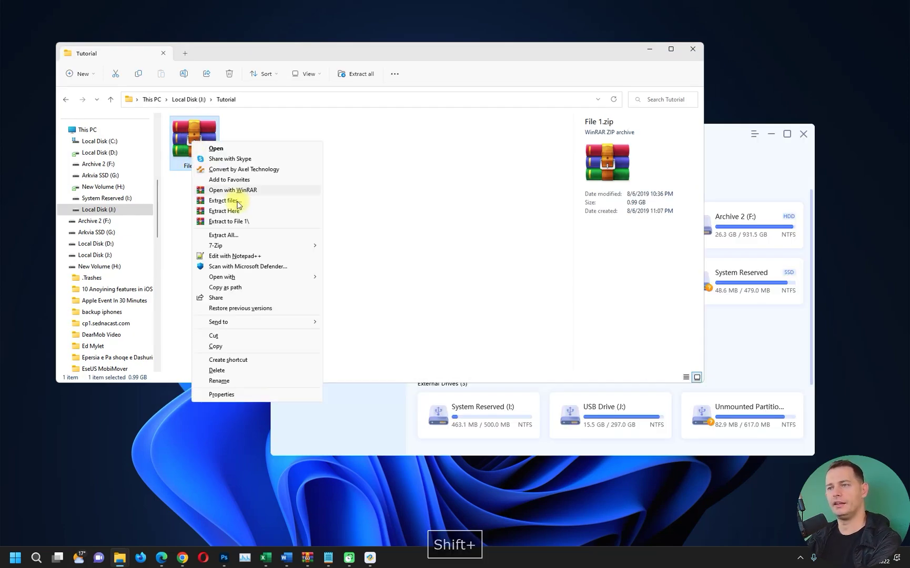
{"action": "left_click", "coordinate": [227, 371], "text": "shift"}
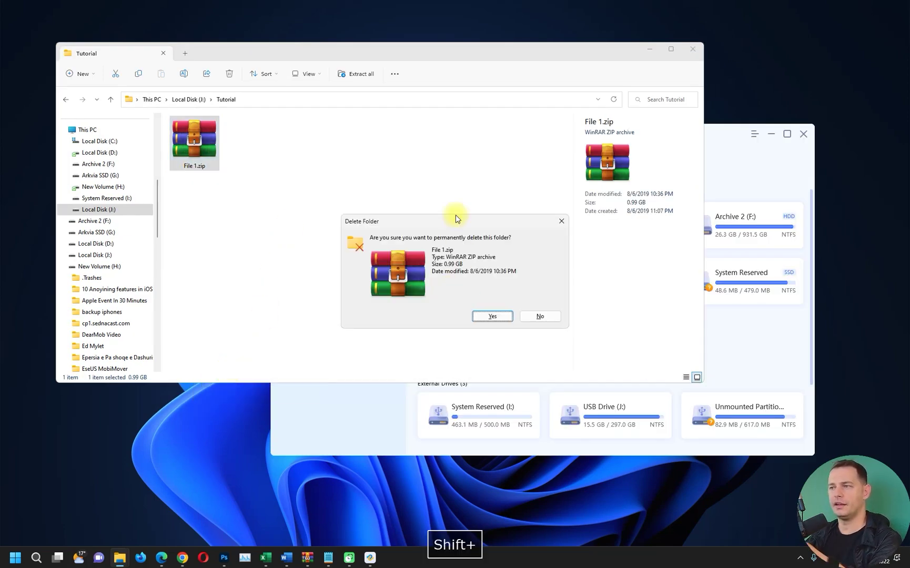
{"action": "left_click_drag", "start_coordinate": [456, 217], "coordinate": [330, 225]}
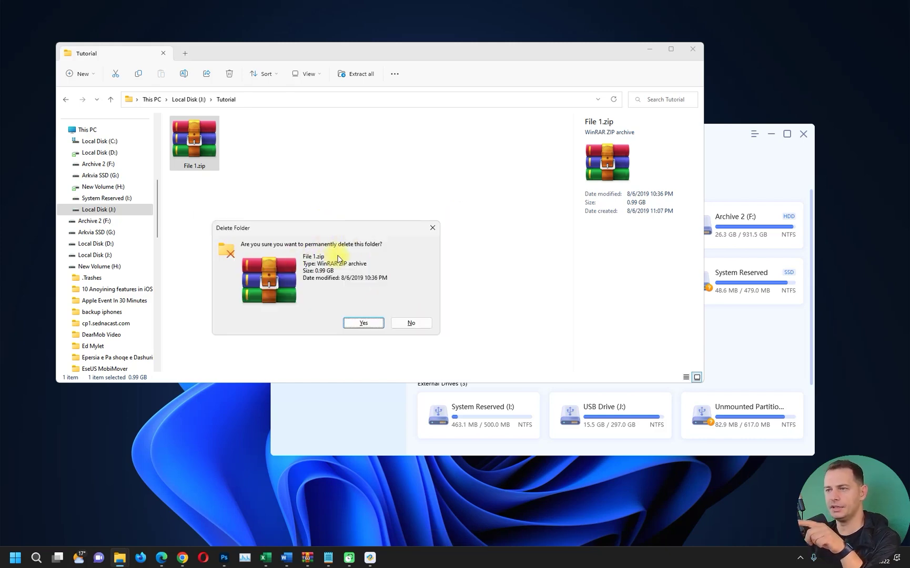
{"action": "left_click", "coordinate": [365, 325]}
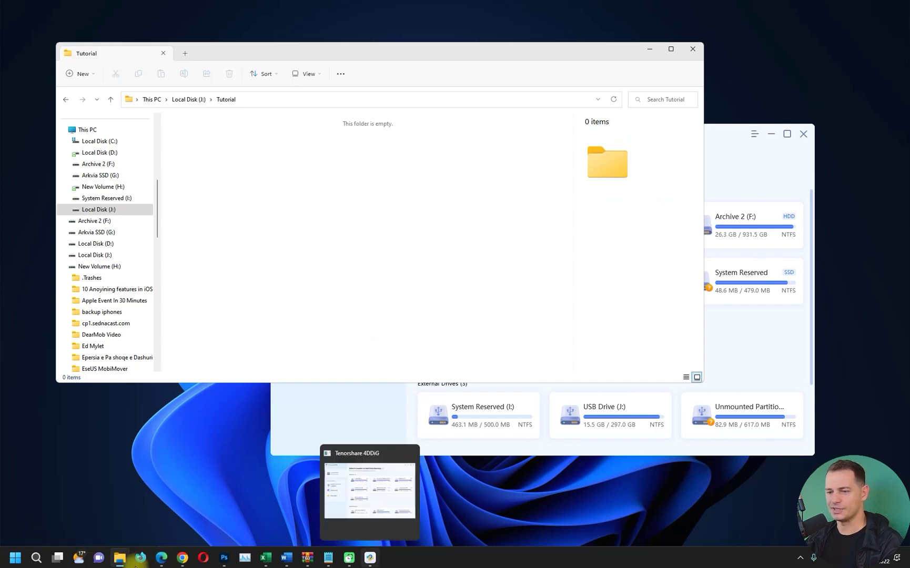
- Refresh the Recycle Bin to confirm it is empty
{"action": "mouse_move", "coordinate": [119, 557]}
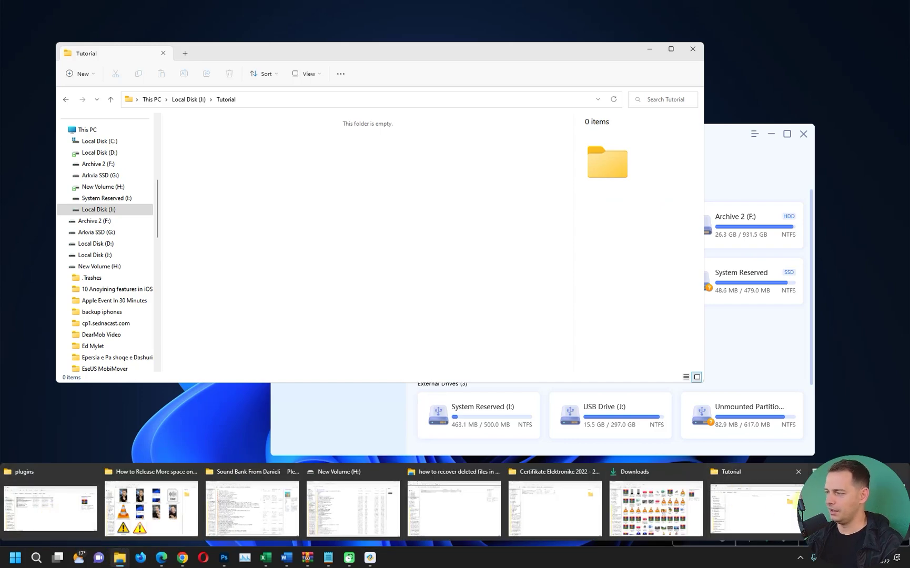
{"action": "left_click", "coordinate": [63, 519]}
{"action": "left_click", "coordinate": [363, 195]}
{"action": "left_click_drag", "start_coordinate": [376, 184], "coordinate": [392, 161]}
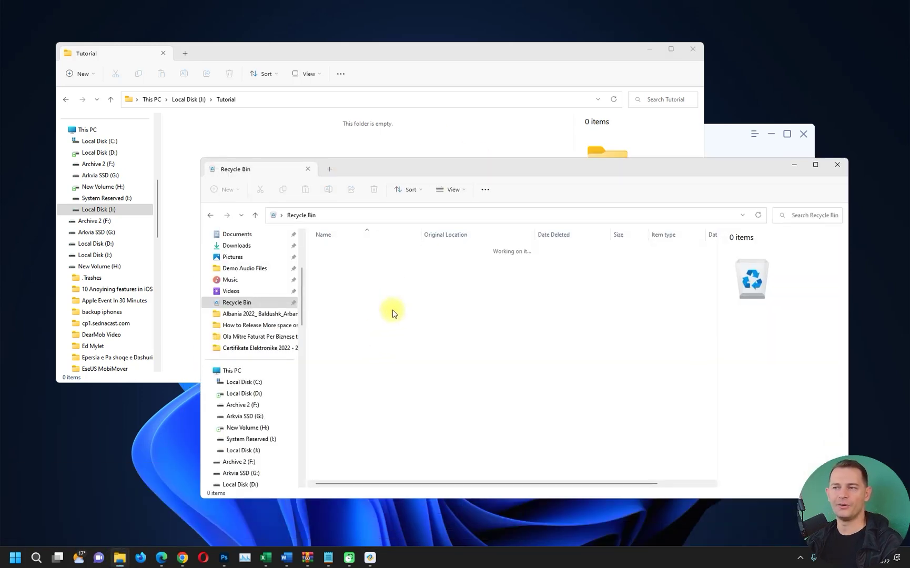
{"action": "right_click", "coordinate": [400, 310]}
{"action": "left_click", "coordinate": [421, 349]}
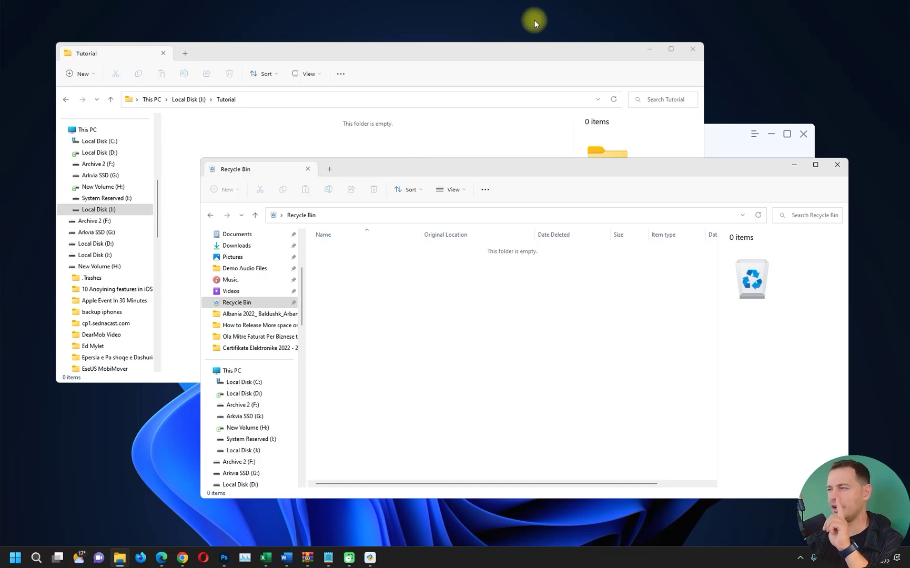
{"action": "left_click", "coordinate": [716, 134]}
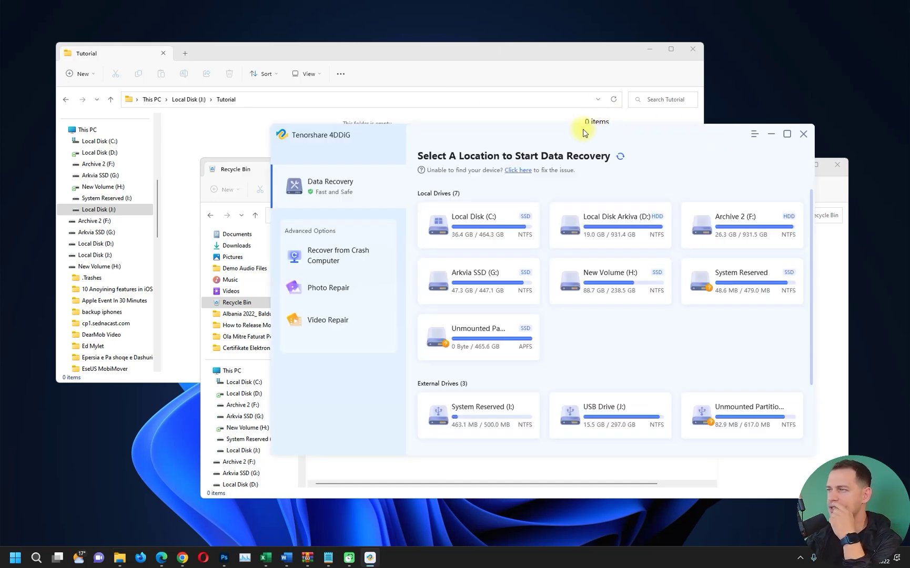
- Refresh the drive list and look over the Recover from Crash Computer feature
{"action": "left_click_drag", "start_coordinate": [583, 128], "coordinate": [541, 127]}
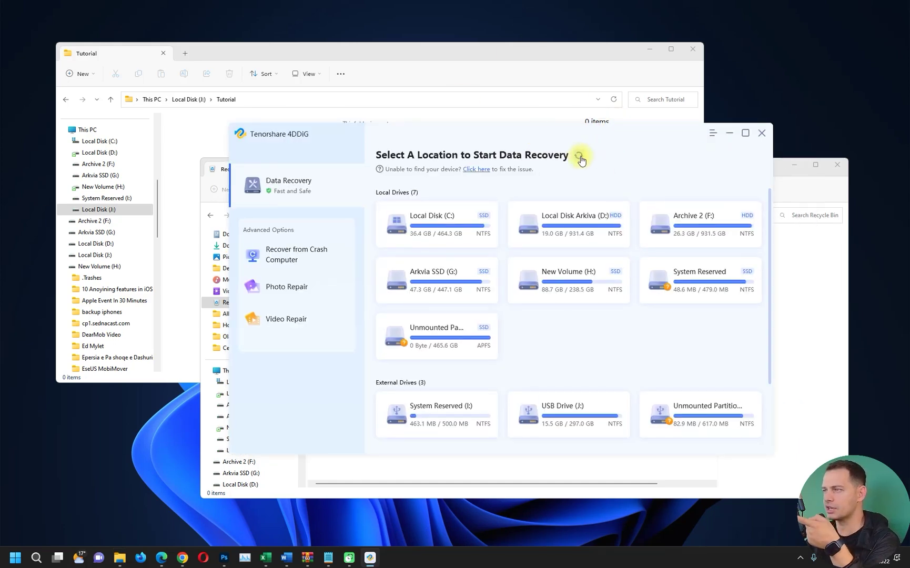
{"action": "left_click", "coordinate": [579, 157]}
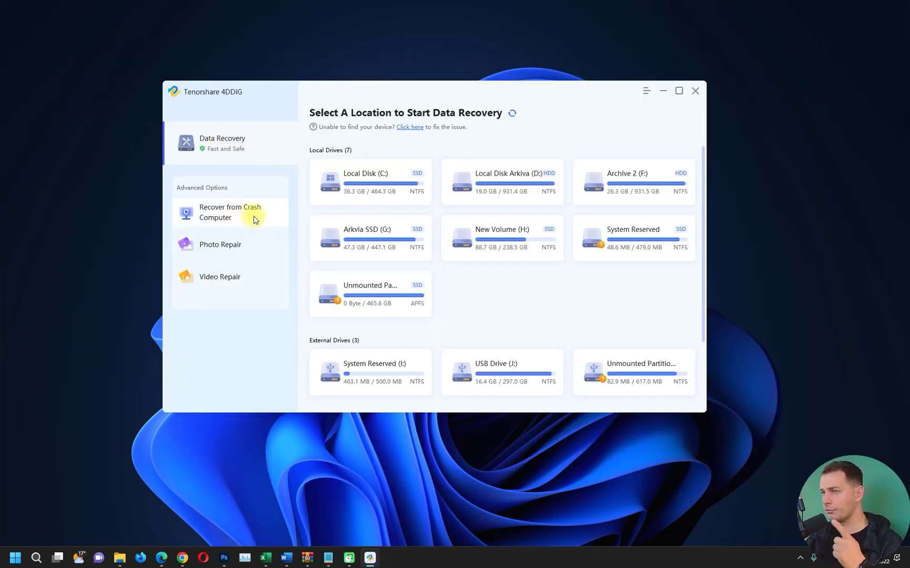
{"action": "left_click", "coordinate": [254, 216]}
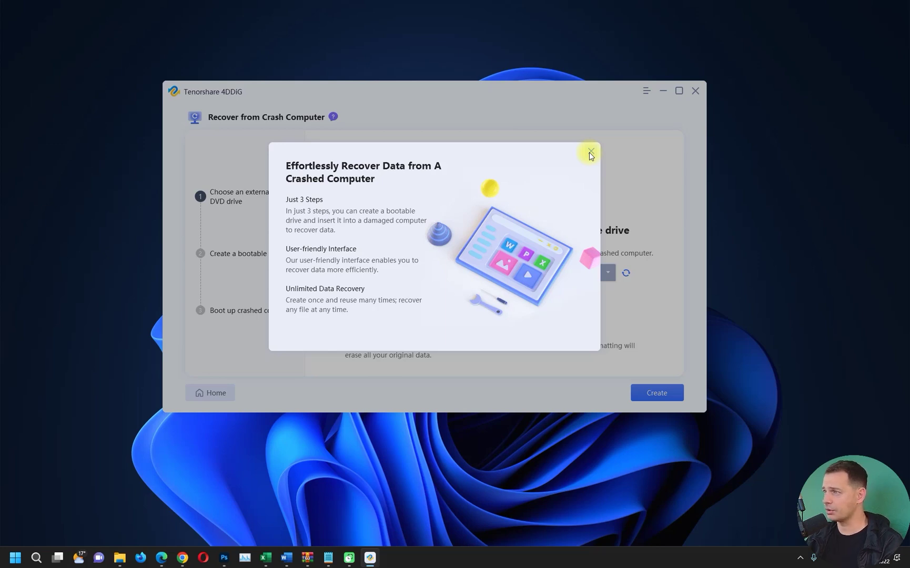
{"action": "left_click", "coordinate": [590, 151]}
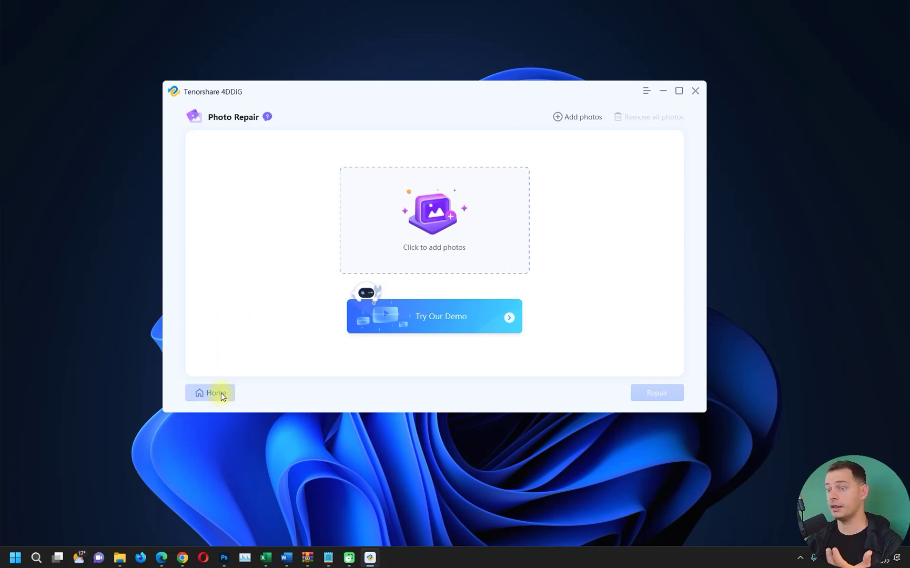
- Preview the Video Repair feature, then start recovery on USB Drive (J:)
{"action": "left_click", "coordinate": [221, 392]}
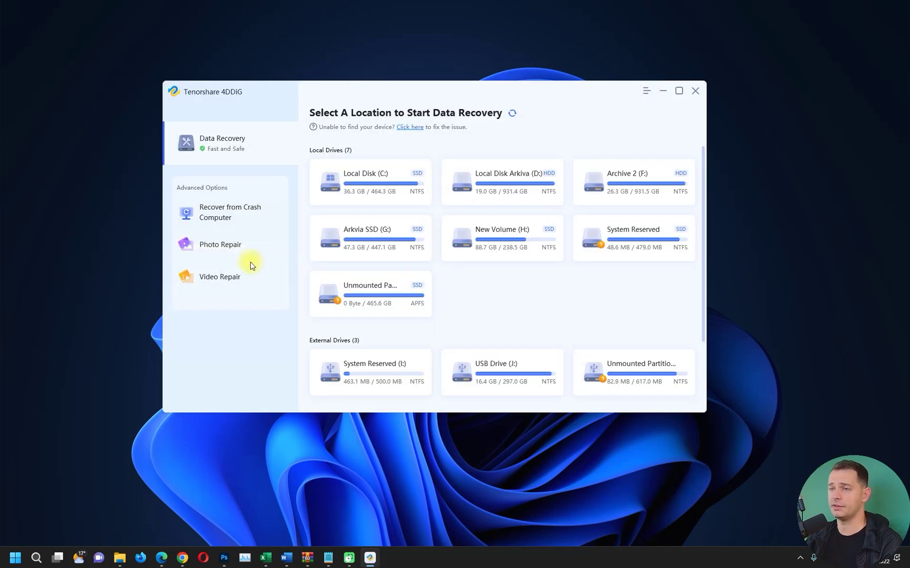
{"action": "left_click", "coordinate": [234, 276]}
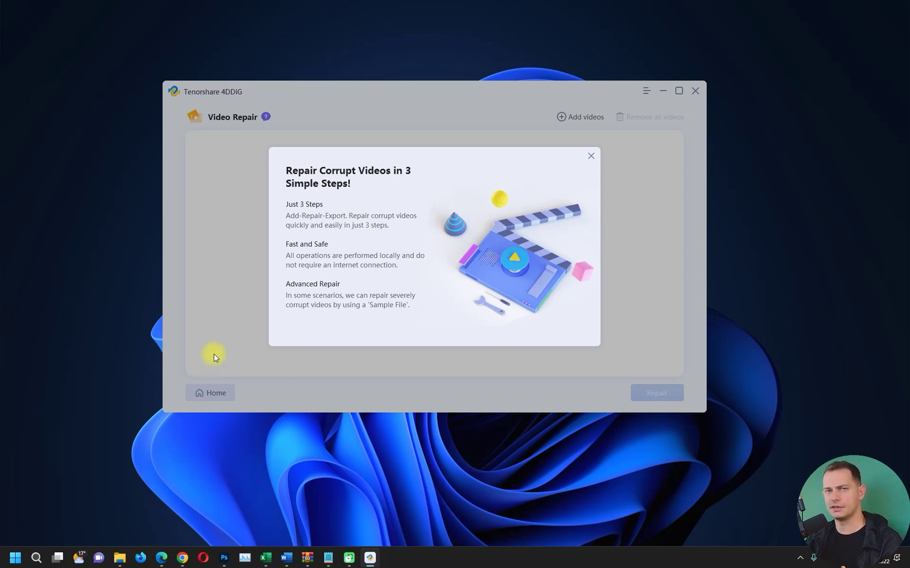
{"action": "left_click", "coordinate": [591, 156]}
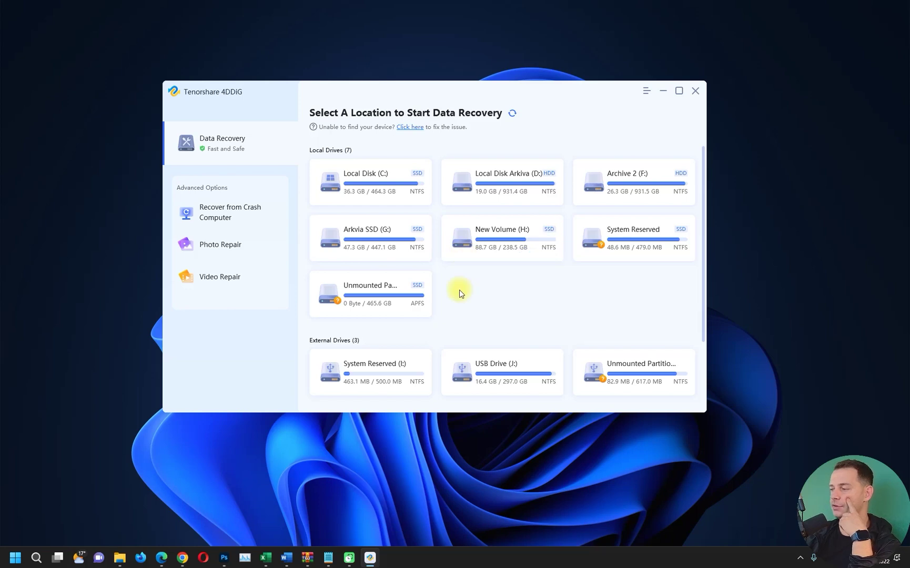
{"action": "scroll", "coordinate": [555, 315], "scroll_direction": "down", "scroll_amount": 2}
{"action": "left_click", "coordinate": [552, 314]}
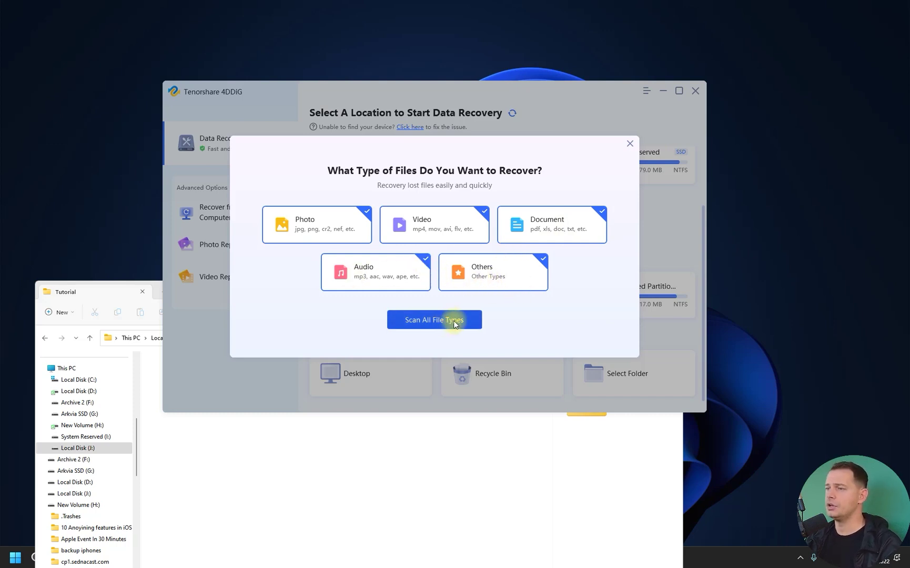
- Switch to Select Folder scanning and pick J:\Tutorial under USB Drive(J:)
{"action": "left_click", "coordinate": [430, 321]}
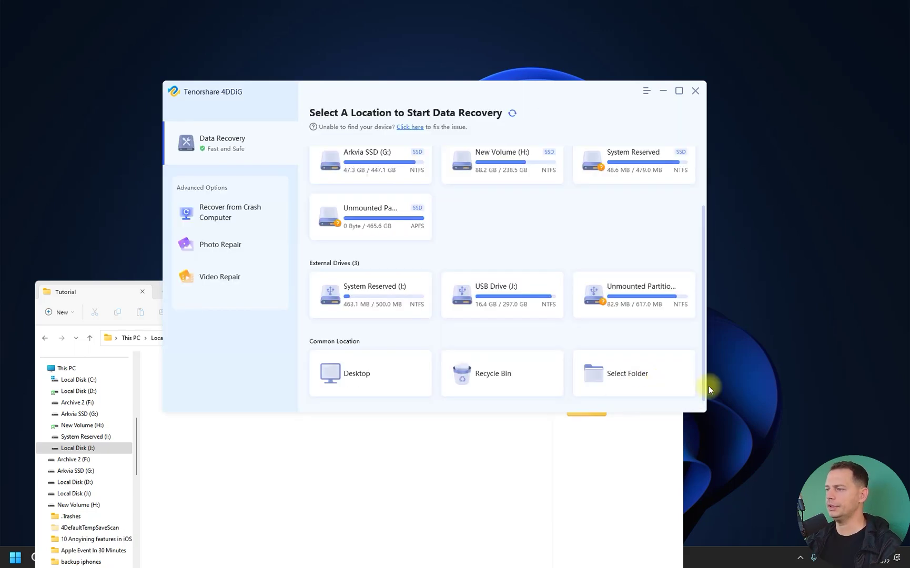
{"action": "mouse_move", "coordinate": [661, 386]}
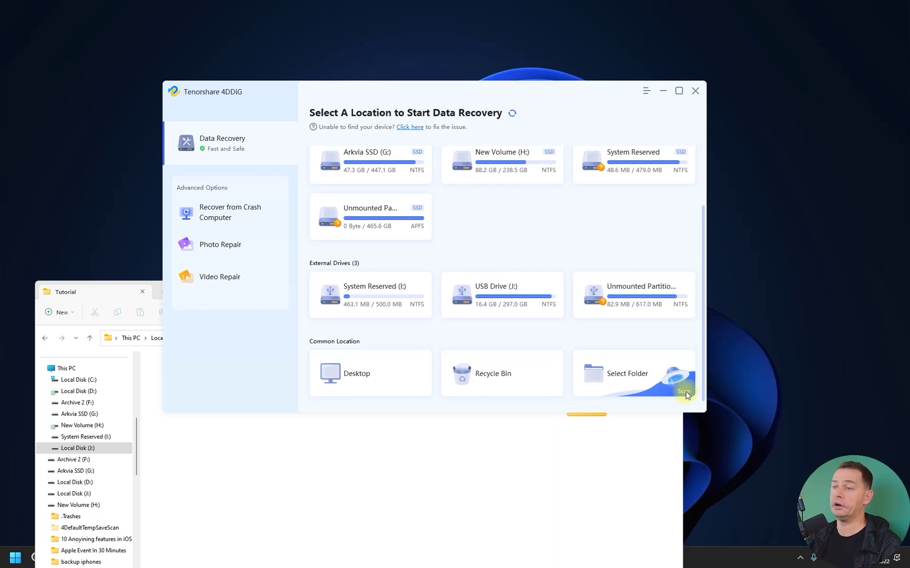
{"action": "left_click", "coordinate": [684, 391]}
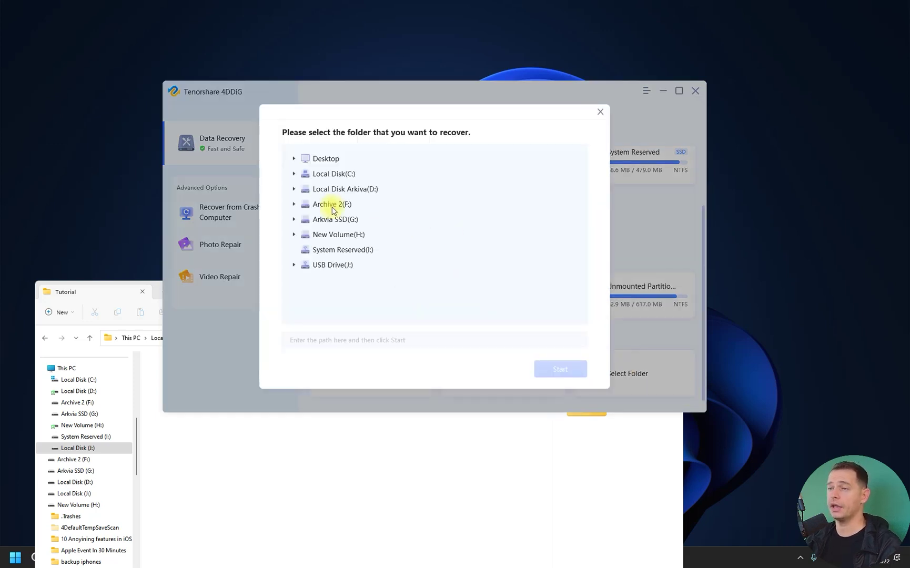
{"action": "left_click", "coordinate": [294, 265]}
{"action": "scroll", "coordinate": [399, 242], "scroll_direction": "down", "scroll_amount": 3}
{"action": "scroll", "coordinate": [368, 226], "scroll_direction": "up", "scroll_amount": 2}
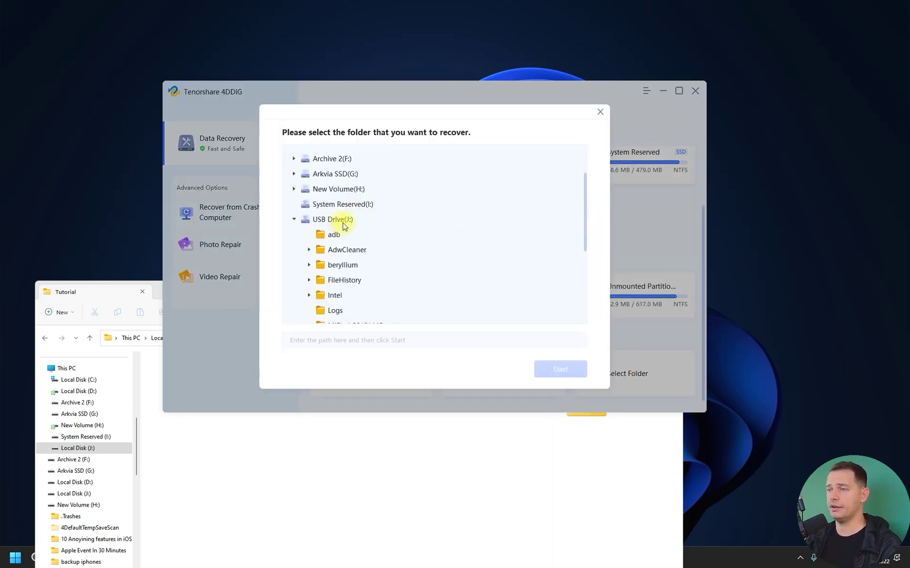
{"action": "scroll", "coordinate": [420, 258], "scroll_direction": "down", "scroll_amount": 2}
{"action": "scroll", "coordinate": [369, 279], "scroll_direction": "down", "scroll_amount": 3}
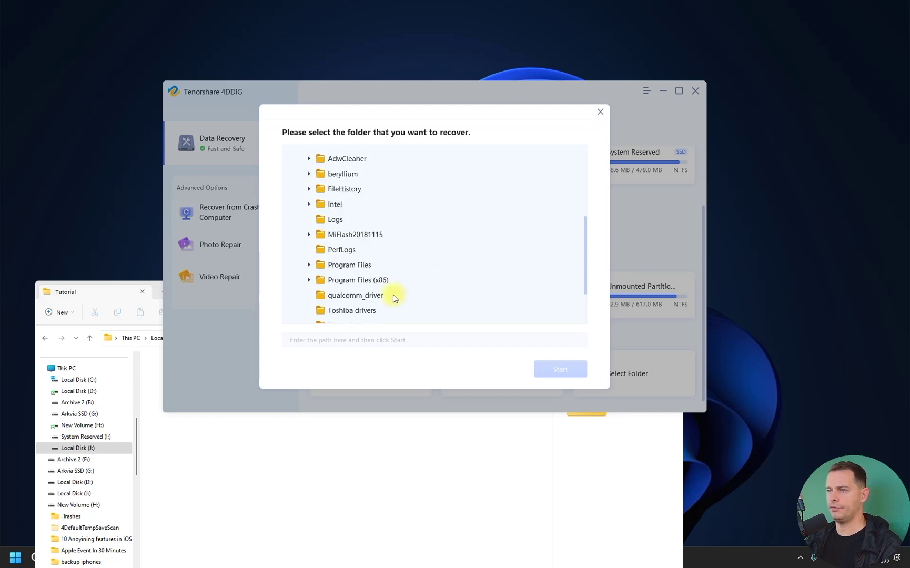
{"action": "scroll", "coordinate": [384, 294], "scroll_direction": "down", "scroll_amount": 1}
{"action": "left_click", "coordinate": [336, 265]}
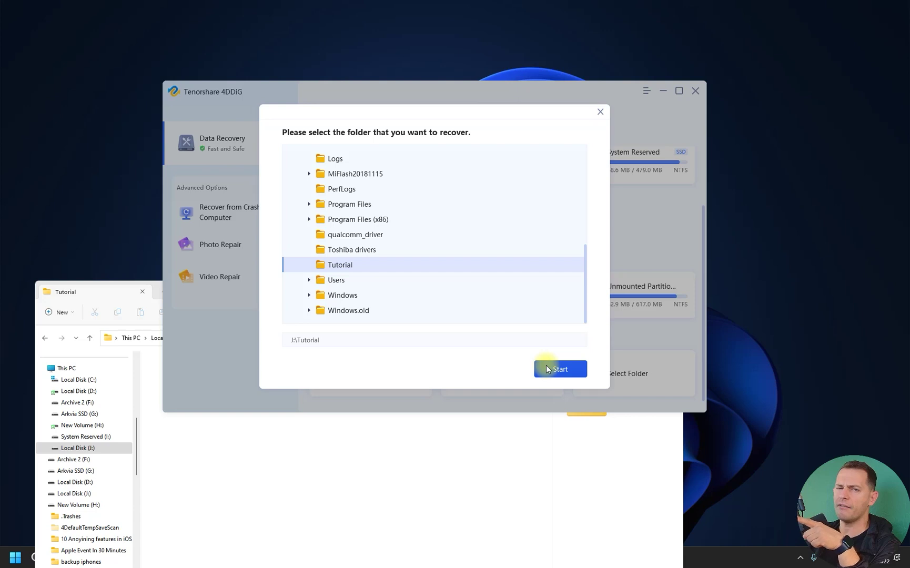
- Scan J:\Tutorial for all file types, viewing File 1.zip's details as results appear
{"action": "left_click", "coordinate": [552, 368]}
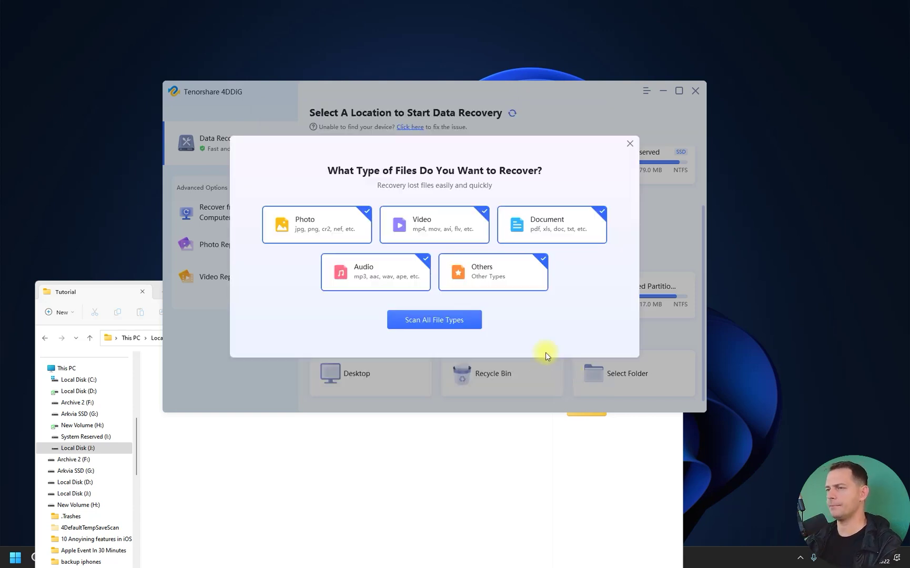
{"action": "left_click", "coordinate": [425, 323]}
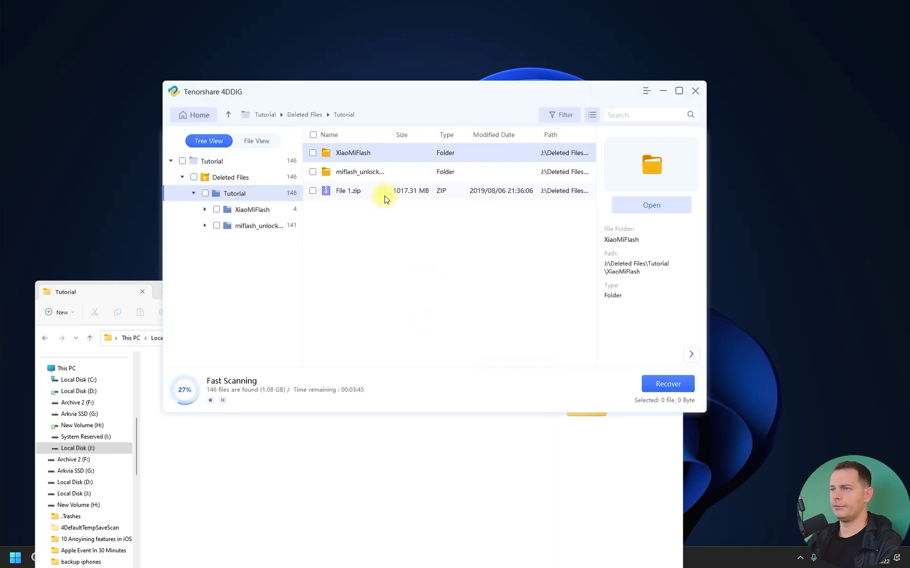
{"action": "left_click", "coordinate": [353, 194]}
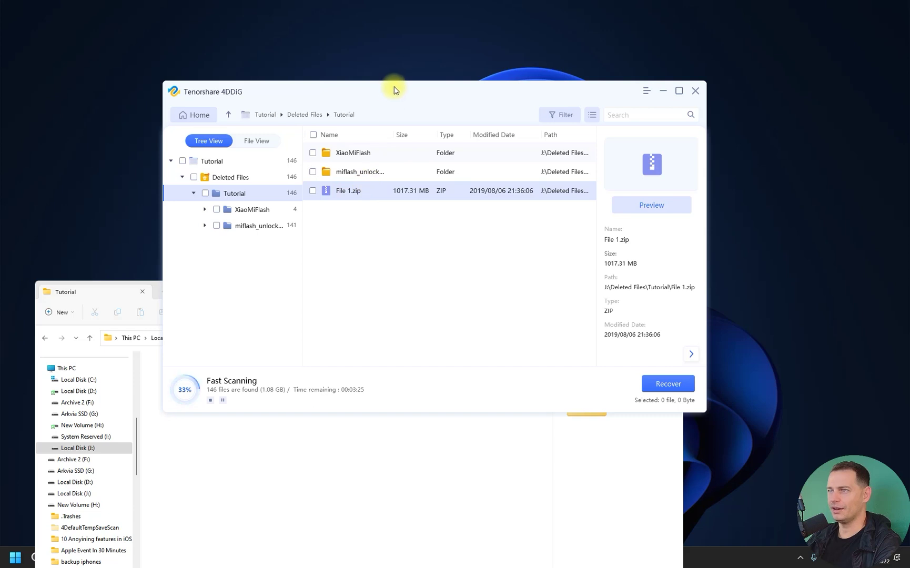
{"action": "left_click_drag", "start_coordinate": [395, 90], "coordinate": [417, 48]}
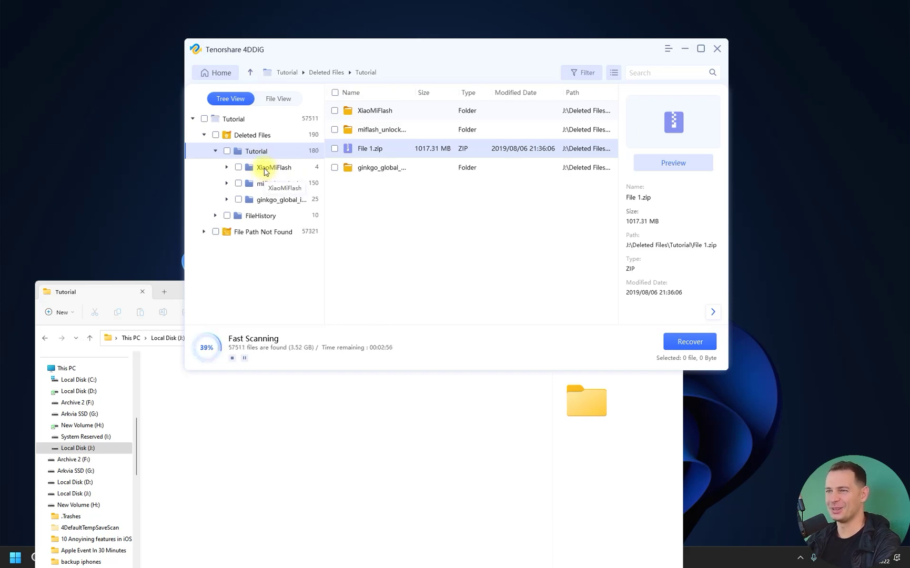
{"action": "left_click", "coordinate": [220, 376]}
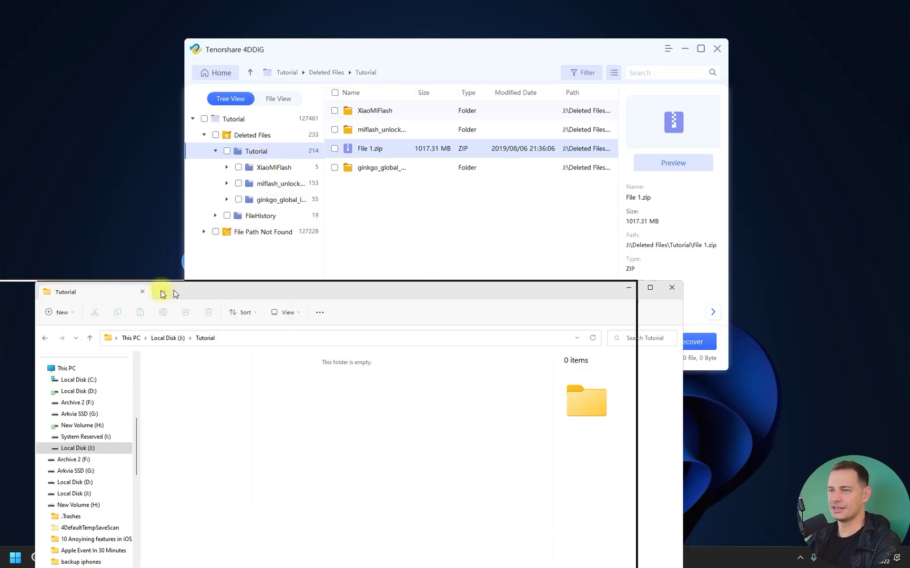
{"action": "left_click_drag", "start_coordinate": [455, 51], "coordinate": [594, 33]}
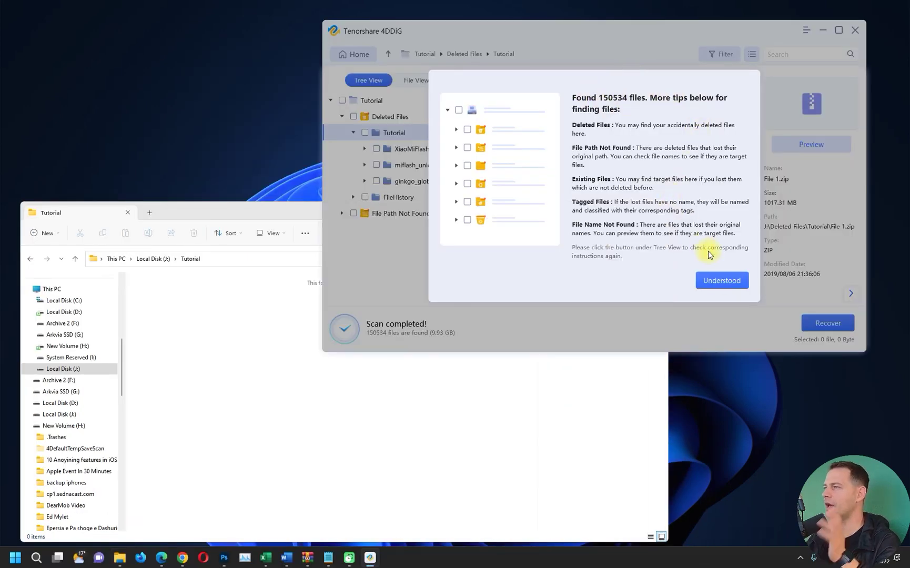
- Dismiss the tips, tick File 1.zip for recovery, and show This PC in File Explorer
{"action": "left_click", "coordinate": [721, 280]}
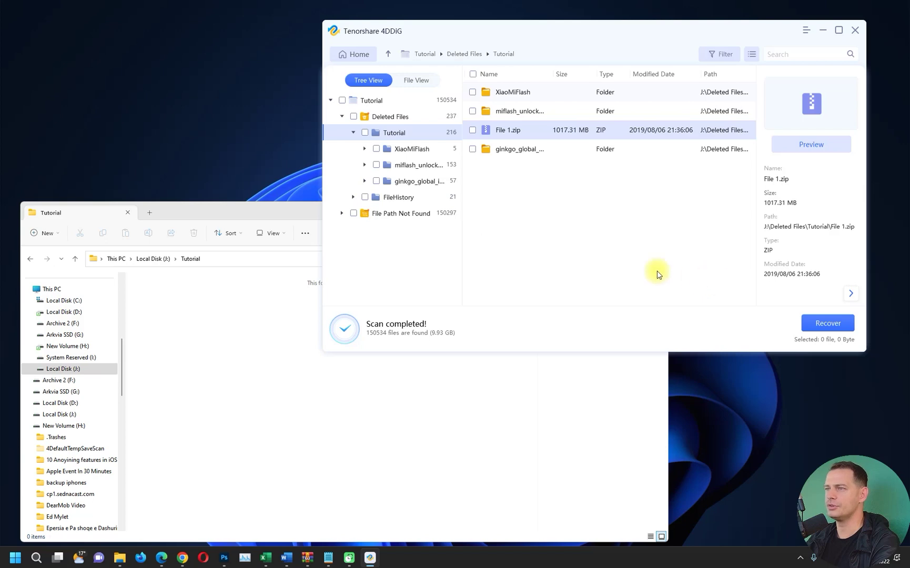
{"action": "left_click", "coordinate": [545, 32]}
{"action": "left_click", "coordinate": [472, 130]}
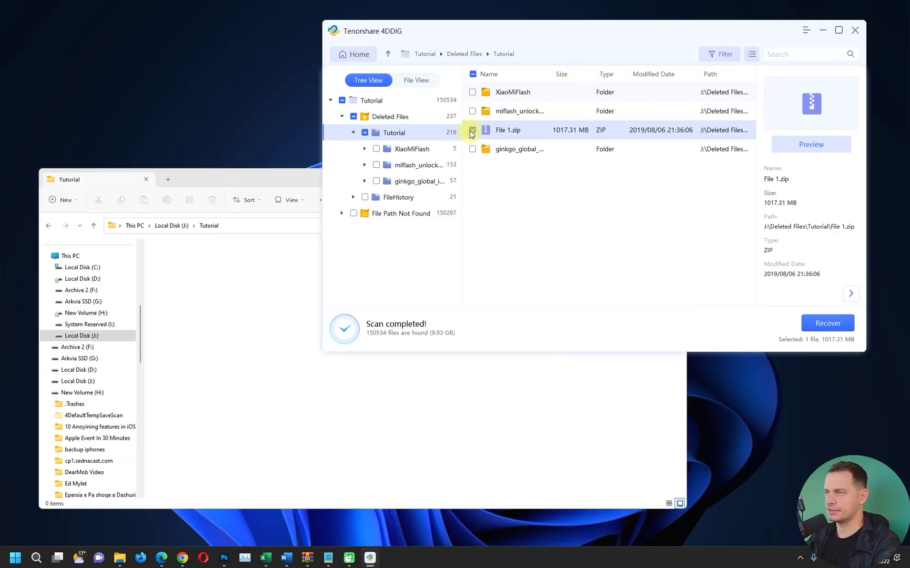
{"action": "left_click_drag", "start_coordinate": [514, 26], "coordinate": [593, 24]}
{"action": "left_click", "coordinate": [299, 182]}
{"action": "left_click_drag", "start_coordinate": [298, 182], "coordinate": [307, 261]}
- Create a new folder named Recoverd Files on New Volume (H:)
{"action": "double_click", "coordinate": [463, 374]}
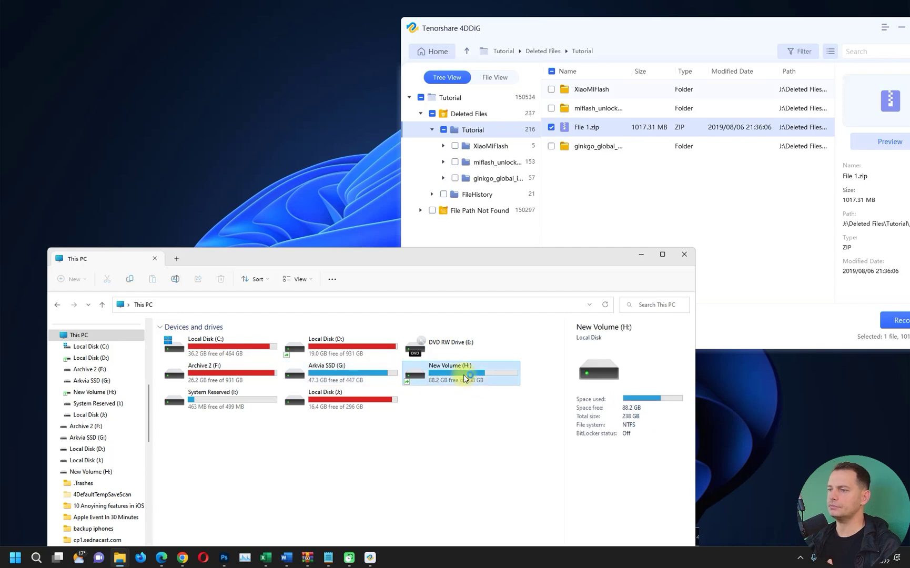
{"action": "right_click", "coordinate": [465, 420]}
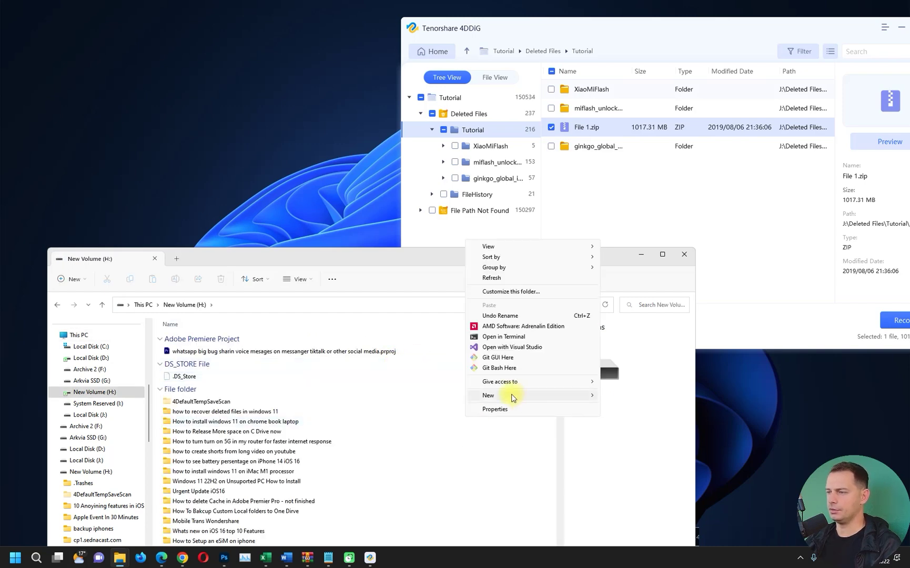
{"action": "mouse_move", "coordinate": [510, 396]}
{"action": "left_click", "coordinate": [644, 397]}
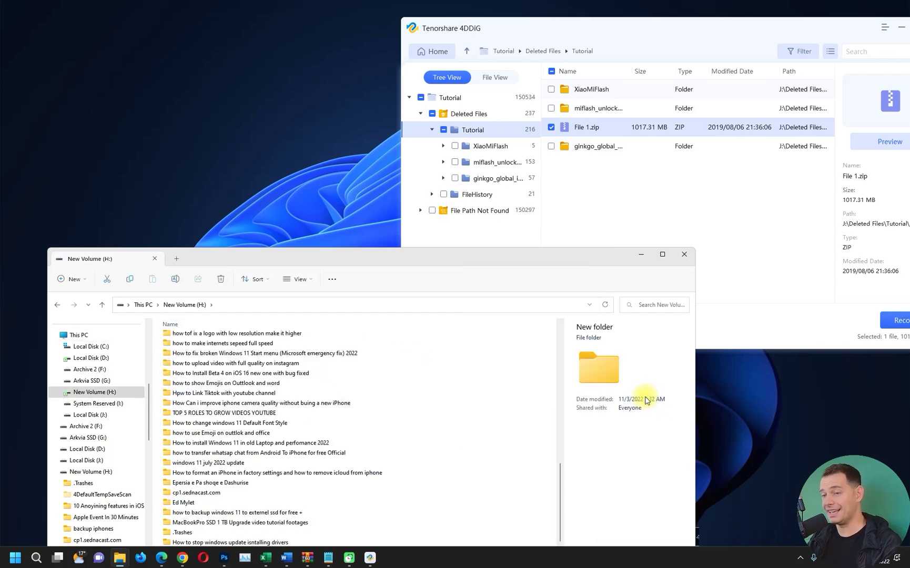
{"action": "type", "text": "e"}
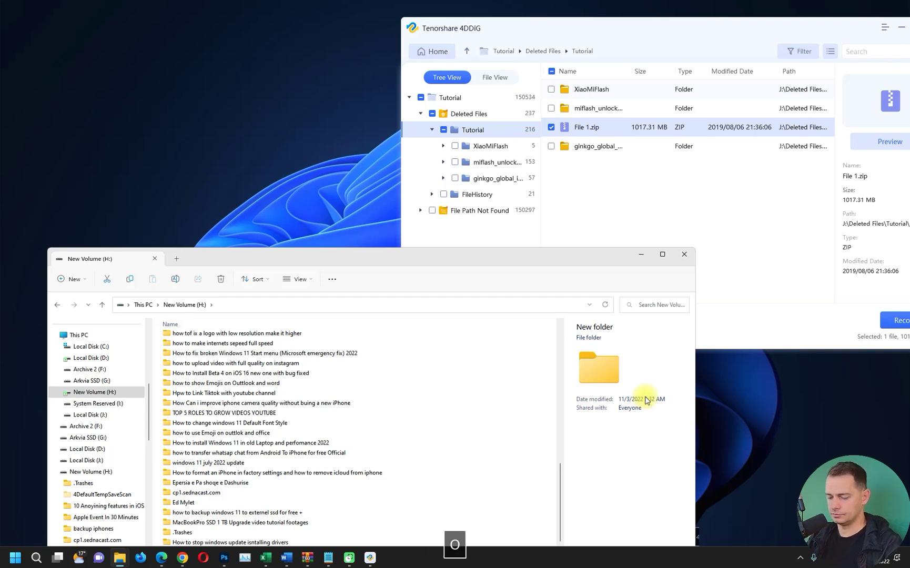
{"action": "type", "text": " 01"}
{"action": "key", "text": "Return"}
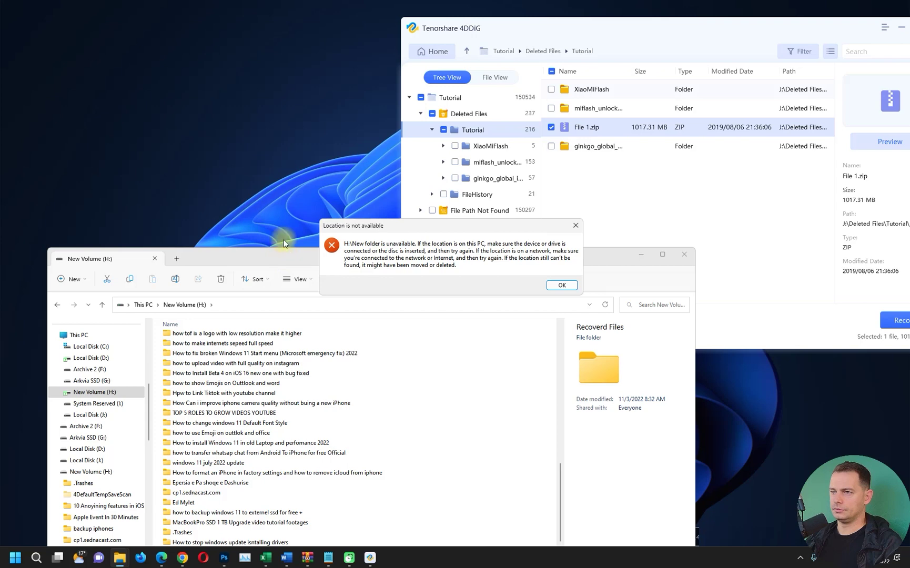
{"action": "left_click", "coordinate": [561, 285]}
{"action": "left_click_drag", "start_coordinate": [370, 256], "coordinate": [386, 134]}
{"action": "scroll", "coordinate": [221, 368], "scroll_direction": "down", "scroll_amount": 2}
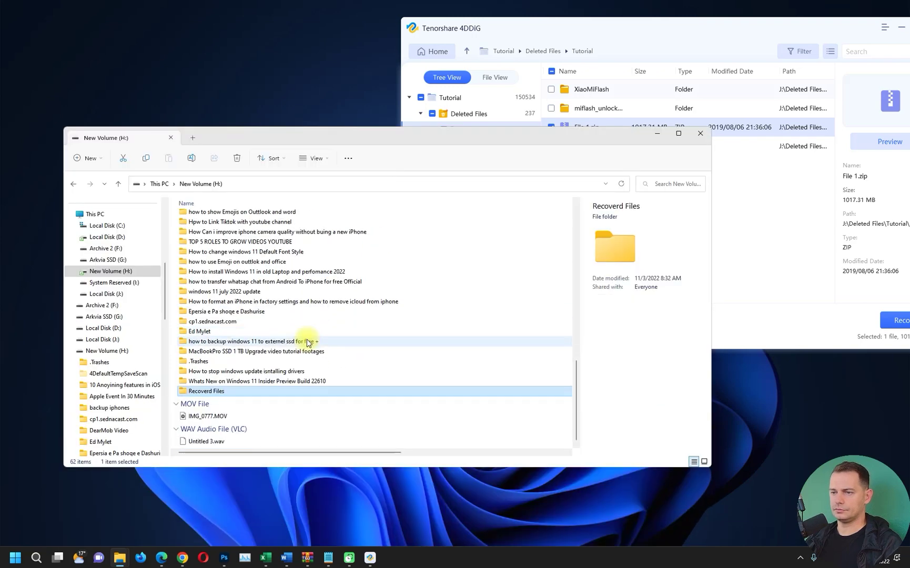
- Open Recoverd Files and copy its H:\Recoverd Files path from the address bar
{"action": "double_click", "coordinate": [209, 394]}
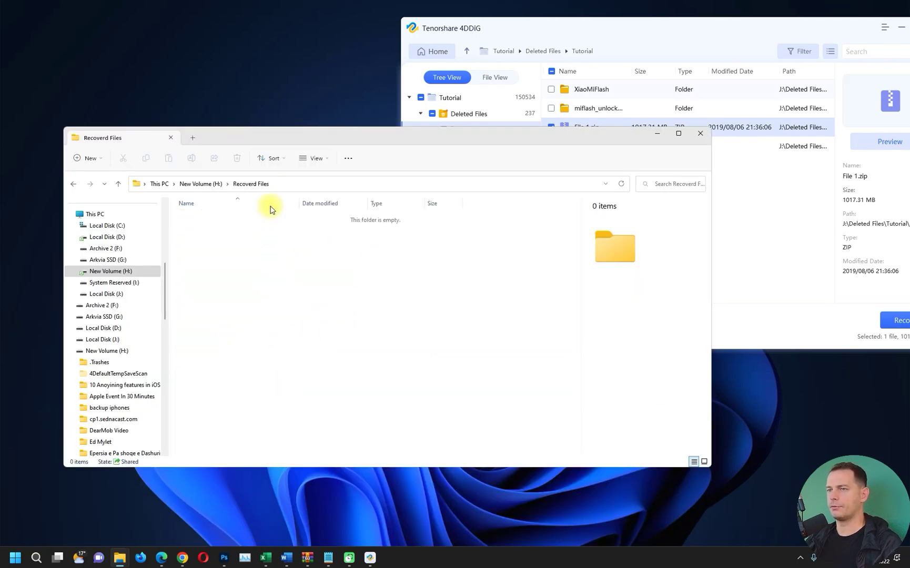
{"action": "left_click", "coordinate": [258, 182]}
{"action": "right_click", "coordinate": [258, 183]}
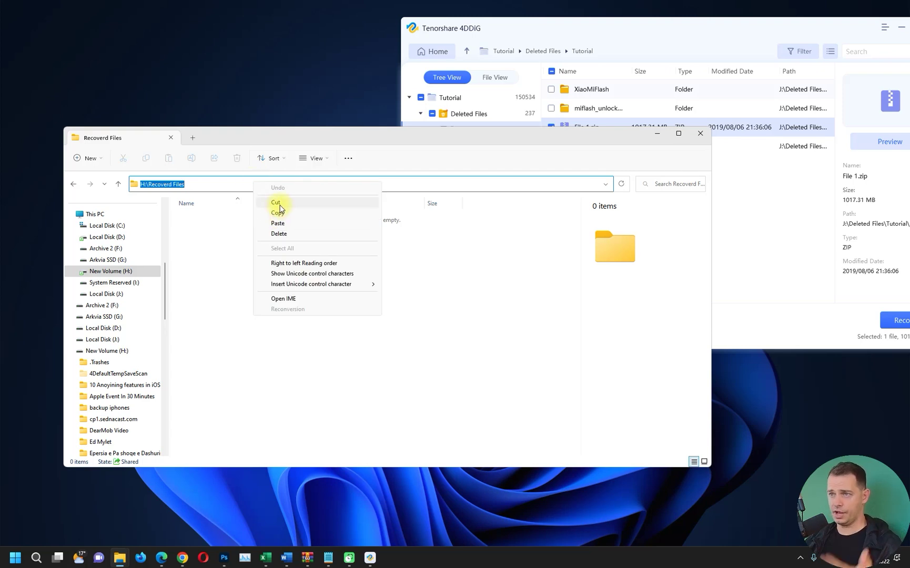
{"action": "left_click", "coordinate": [279, 213]}
{"action": "left_click", "coordinate": [577, 21]}
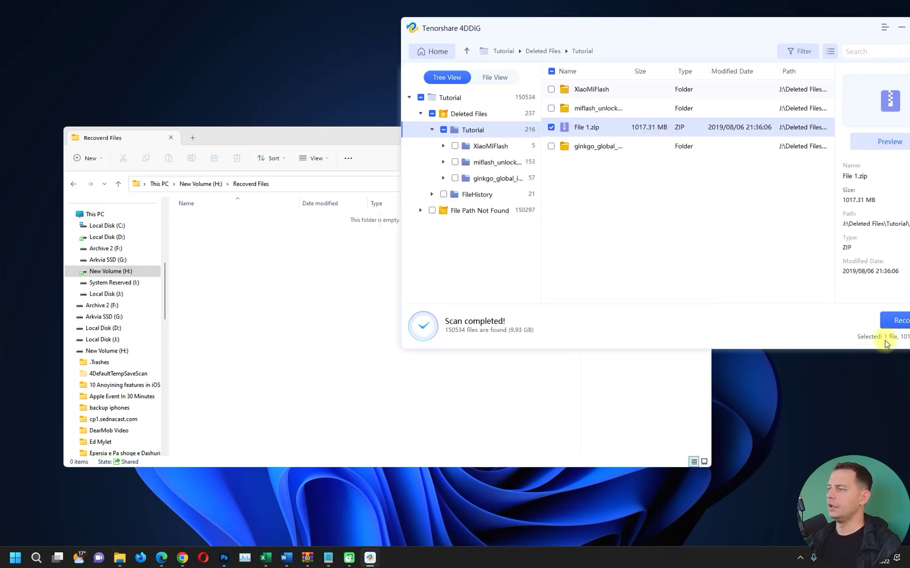
- Choose H:\Recoverd Files as the save location for File 1.zip and start the recovery
{"action": "left_click", "coordinate": [895, 320]}
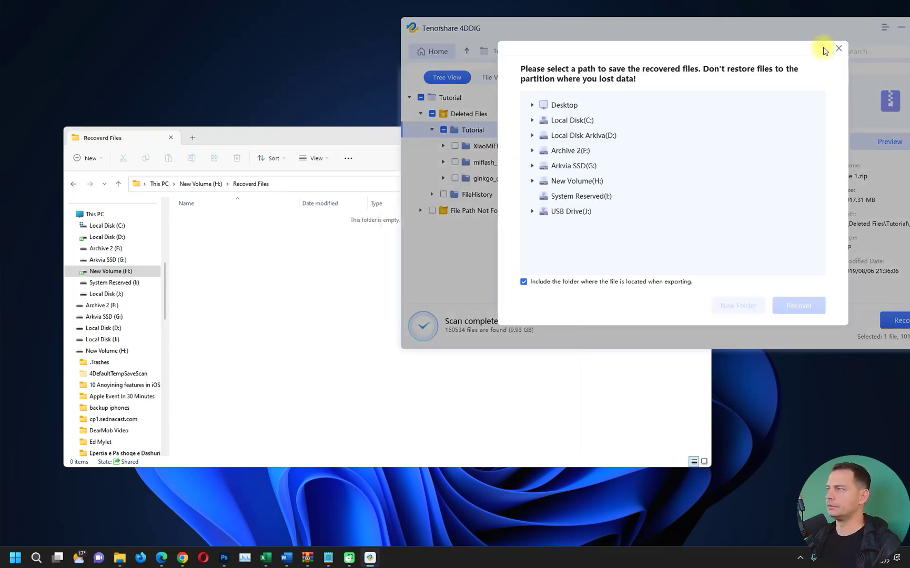
{"action": "left_click", "coordinate": [838, 48]}
{"action": "left_click_drag", "start_coordinate": [625, 32], "coordinate": [475, 37]}
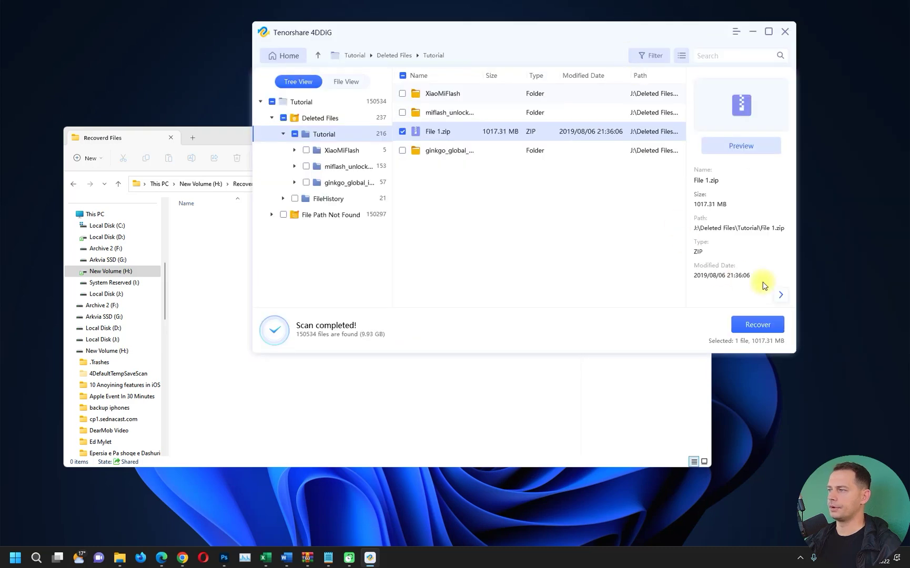
{"action": "left_click", "coordinate": [757, 324]}
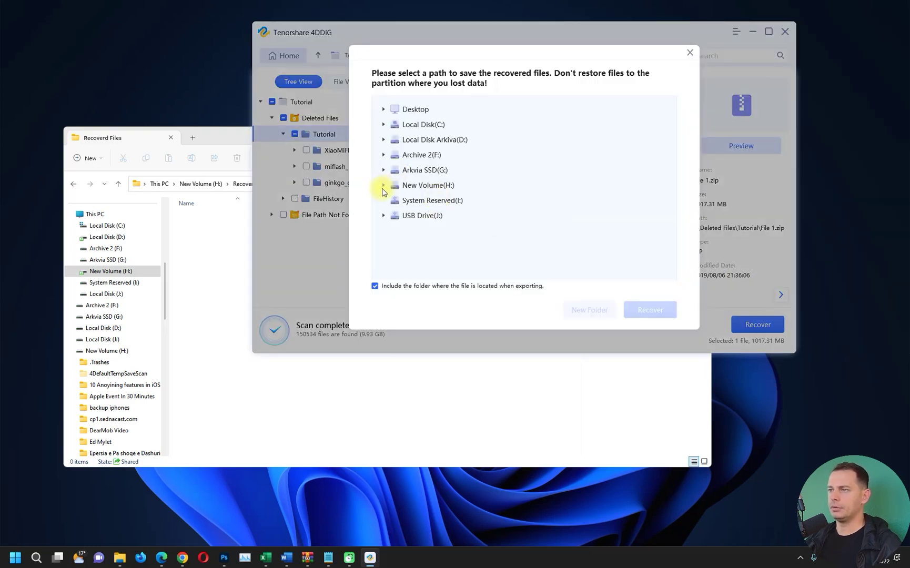
{"action": "left_click", "coordinate": [384, 185]}
{"action": "scroll", "coordinate": [526, 232], "scroll_direction": "down", "scroll_amount": 5}
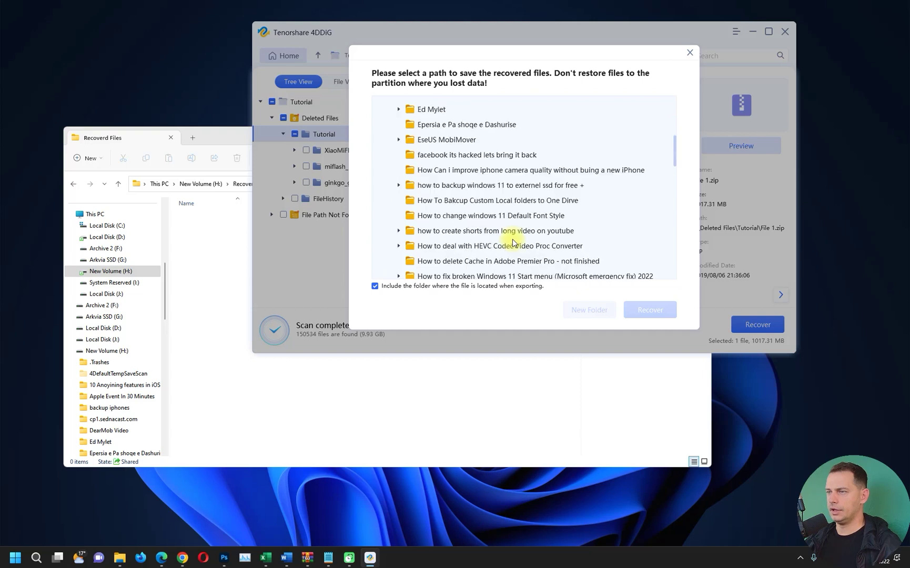
{"action": "scroll", "coordinate": [466, 218], "scroll_direction": "down", "scroll_amount": 8}
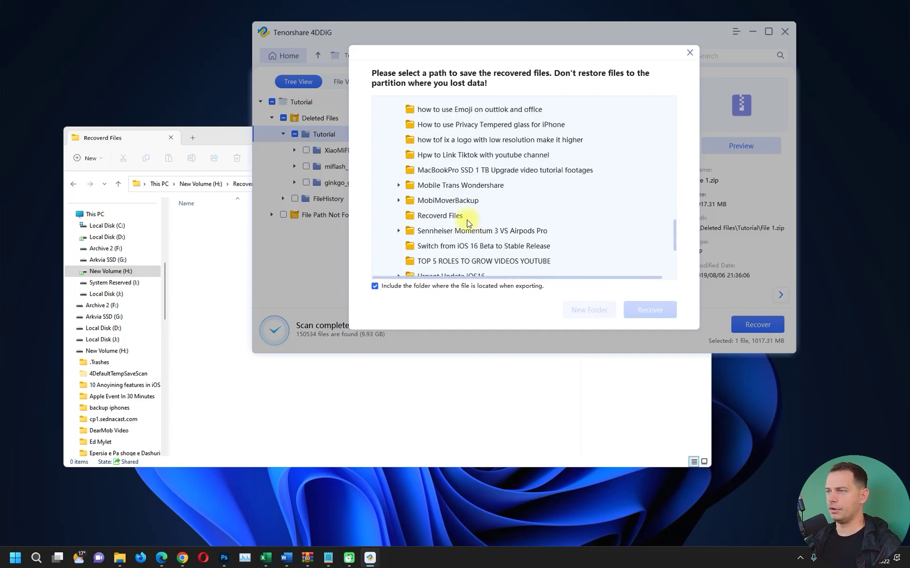
{"action": "left_click", "coordinate": [466, 219]}
{"action": "left_click", "coordinate": [653, 312]}
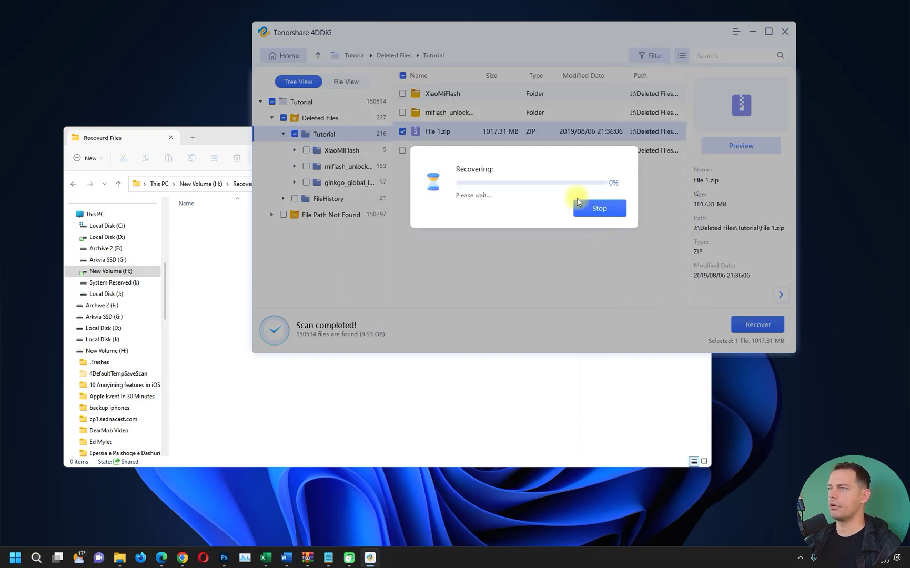
- Place Explorer beside 4DDiG, wait for the recovery to finish, and view the recovered file
{"action": "left_click", "coordinate": [209, 139]}
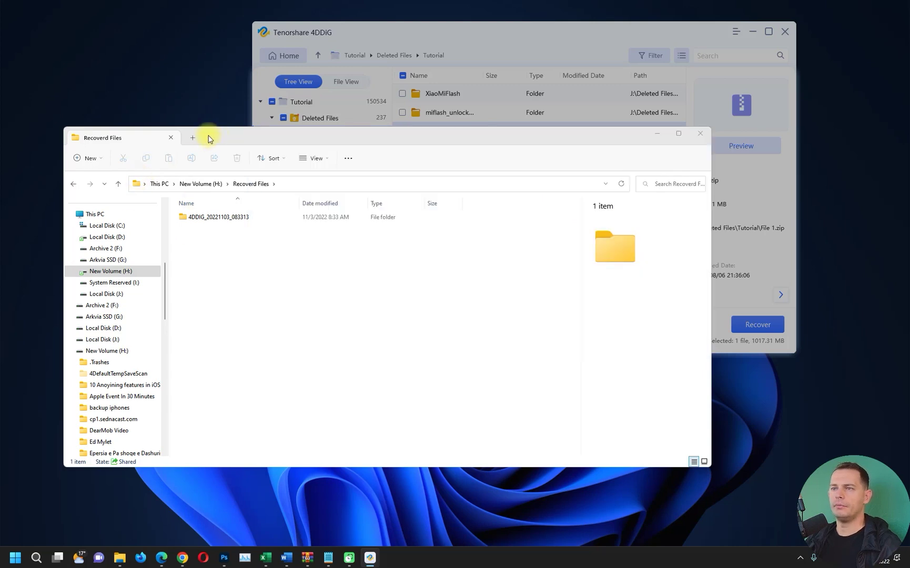
{"action": "left_click_drag", "start_coordinate": [209, 138], "coordinate": [197, 222]}
{"action": "left_click", "coordinate": [518, 33]}
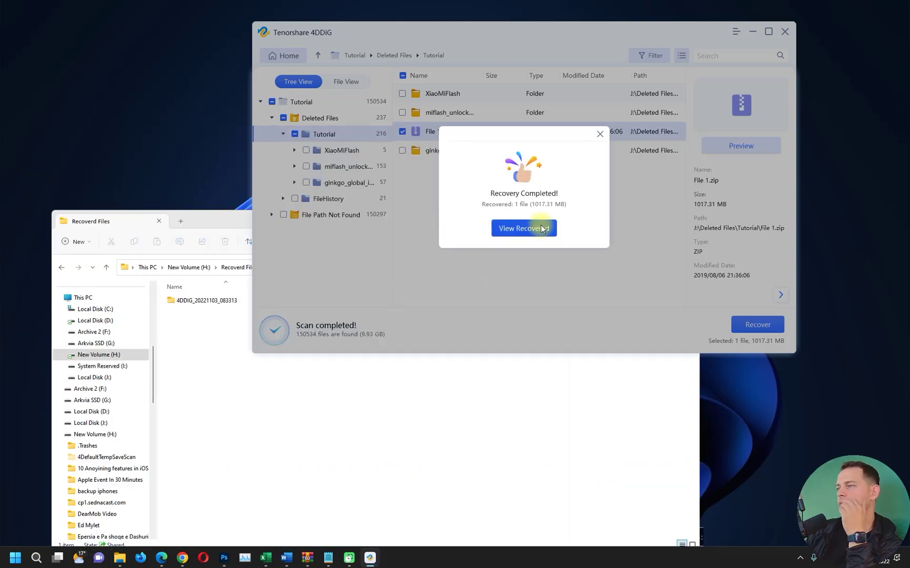
{"action": "left_click", "coordinate": [524, 228]}
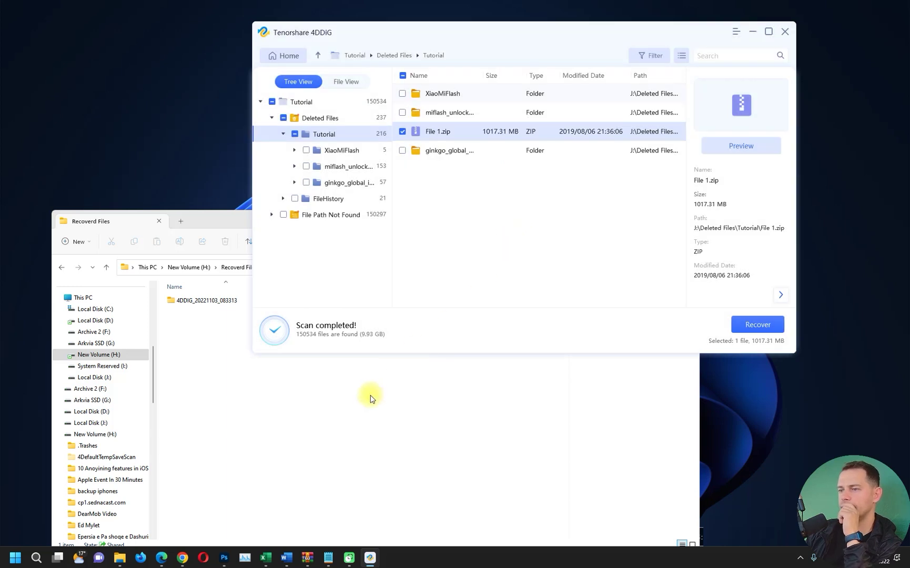
- Browse from 4DDIG_20221103_083313 through J, Deleted Files and Tutorial to the recovered File 1.zip
{"action": "left_click", "coordinate": [317, 407]}
{"action": "double_click", "coordinate": [224, 300]}
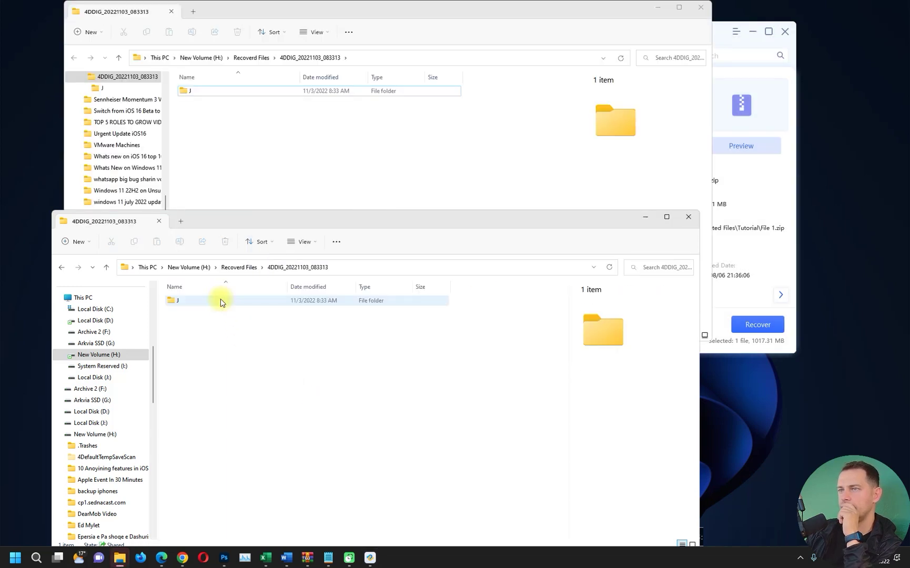
{"action": "left_click", "coordinate": [700, 7]}
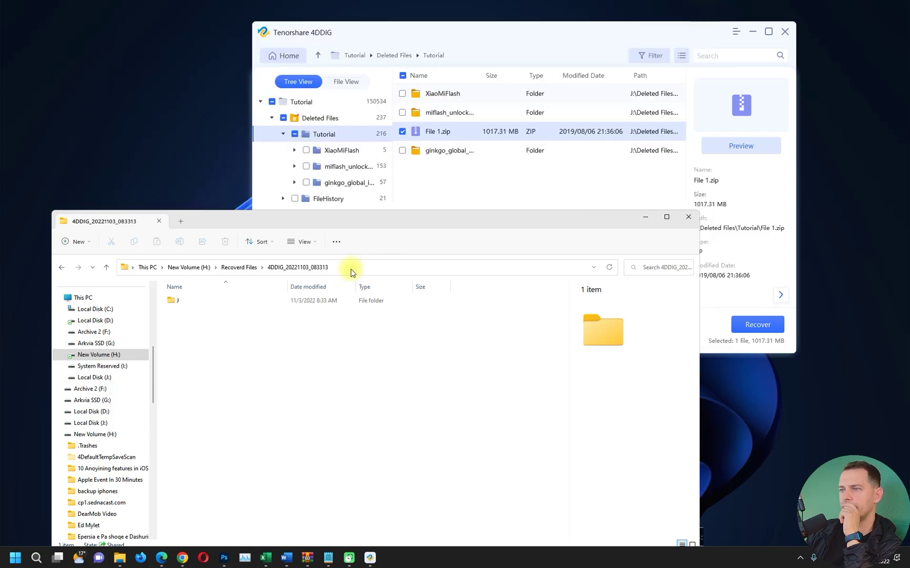
{"action": "double_click", "coordinate": [184, 302]}
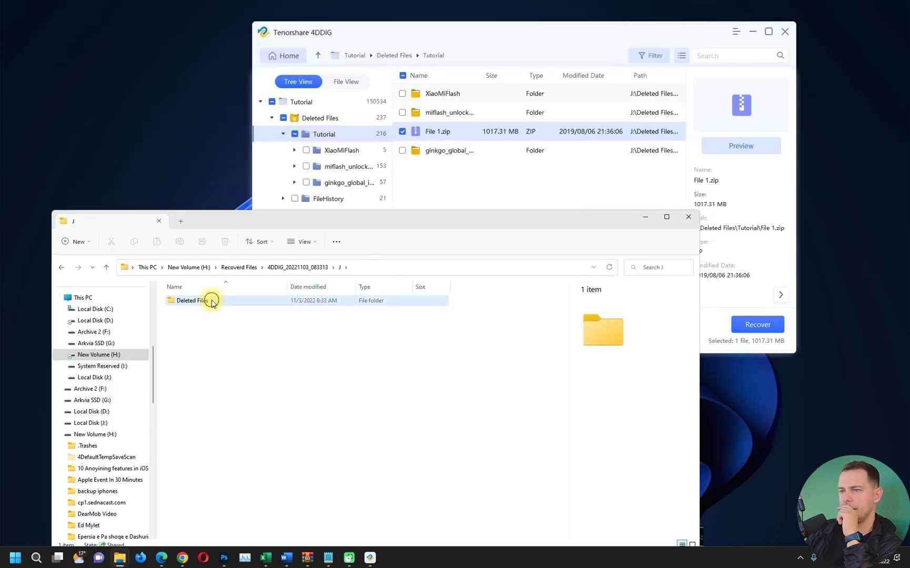
{"action": "double_click", "coordinate": [210, 301]}
{"action": "double_click", "coordinate": [188, 301]}
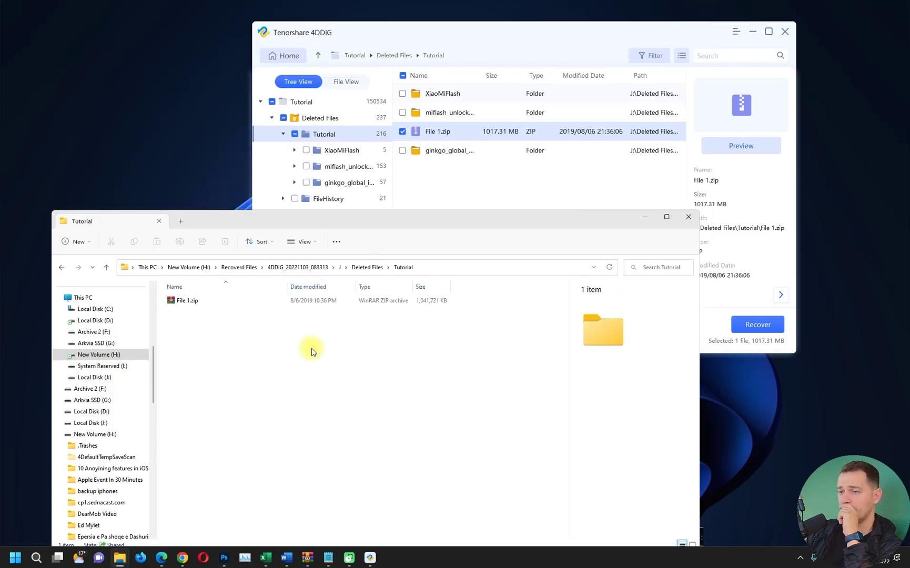
{"action": "left_click", "coordinate": [199, 306]}
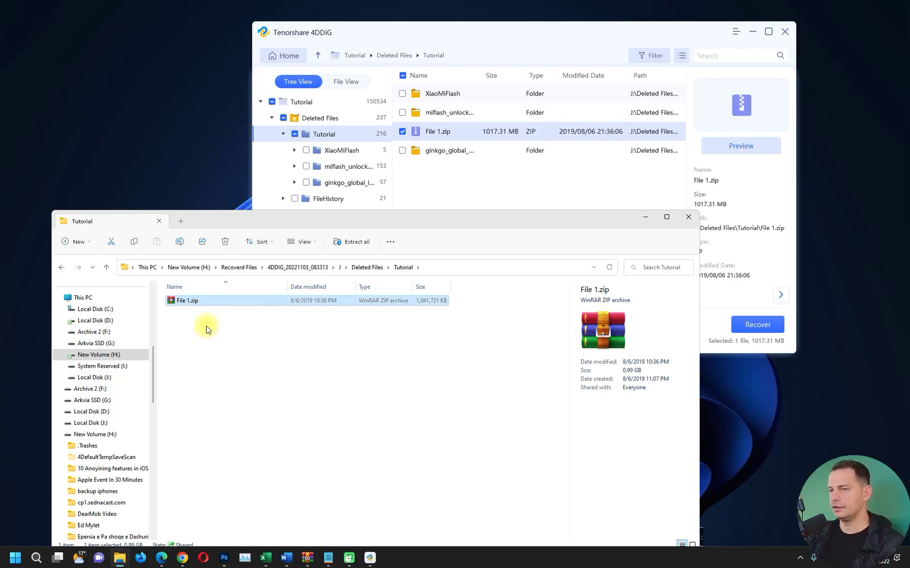
- Extract File 1.zip into its own File 1 folder and inspect the extracted files
{"action": "right_click", "coordinate": [183, 300]}
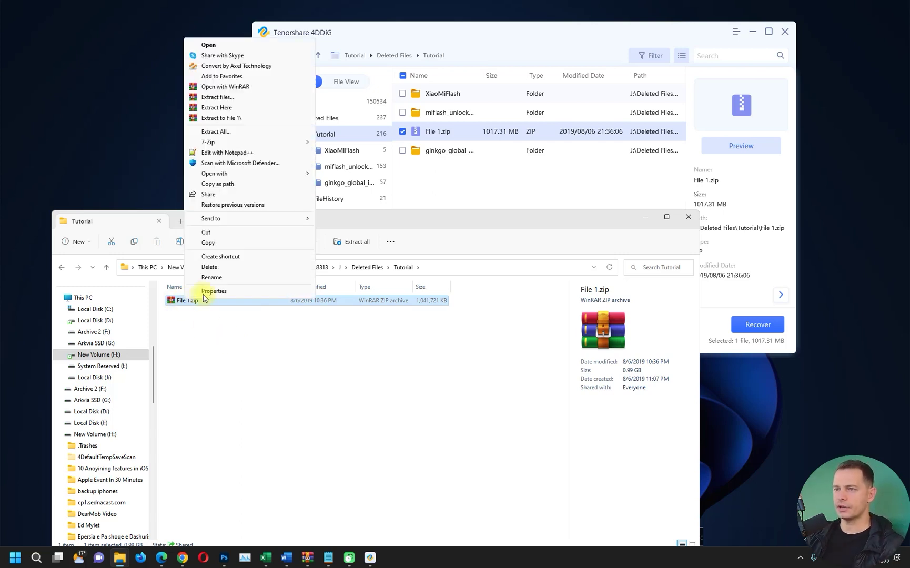
{"action": "left_click", "coordinate": [254, 123]}
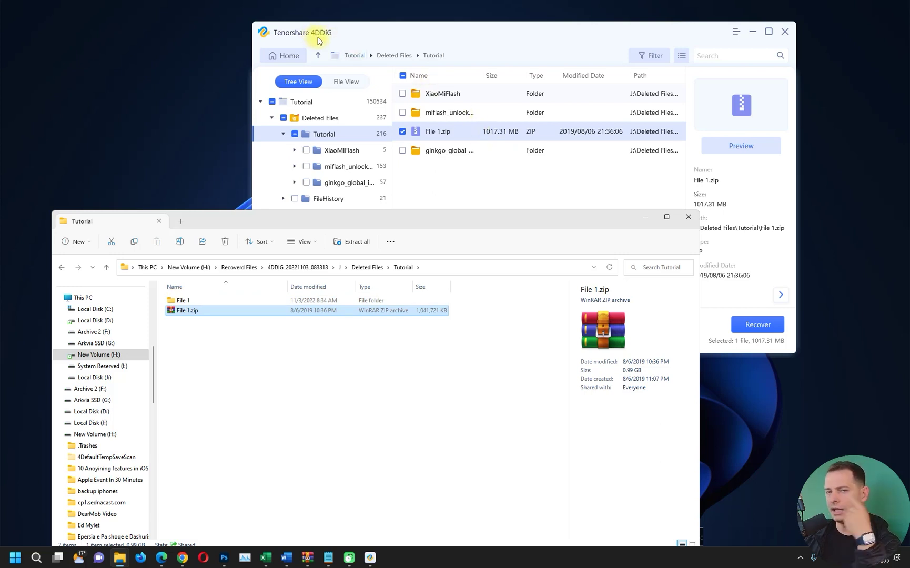
{"action": "double_click", "coordinate": [183, 300]}
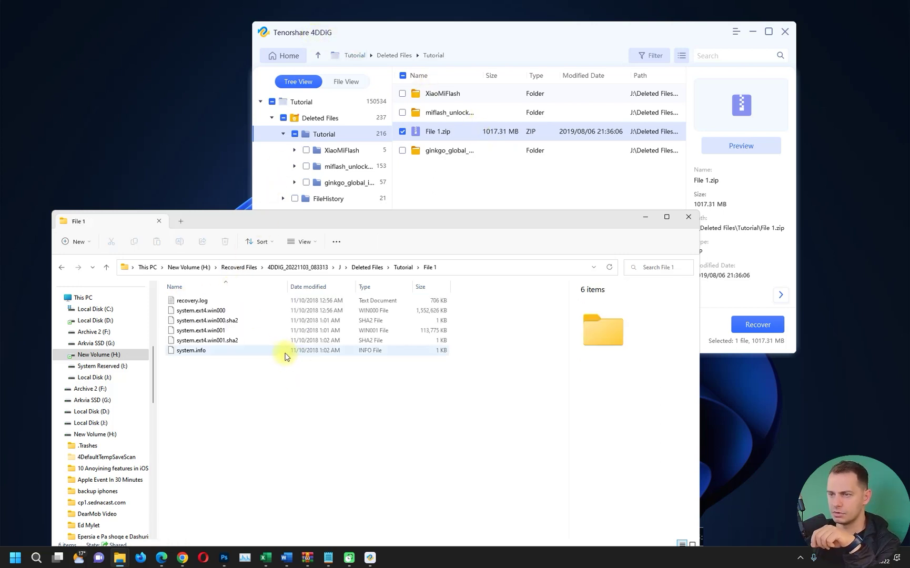
{"action": "left_click", "coordinate": [223, 321]}
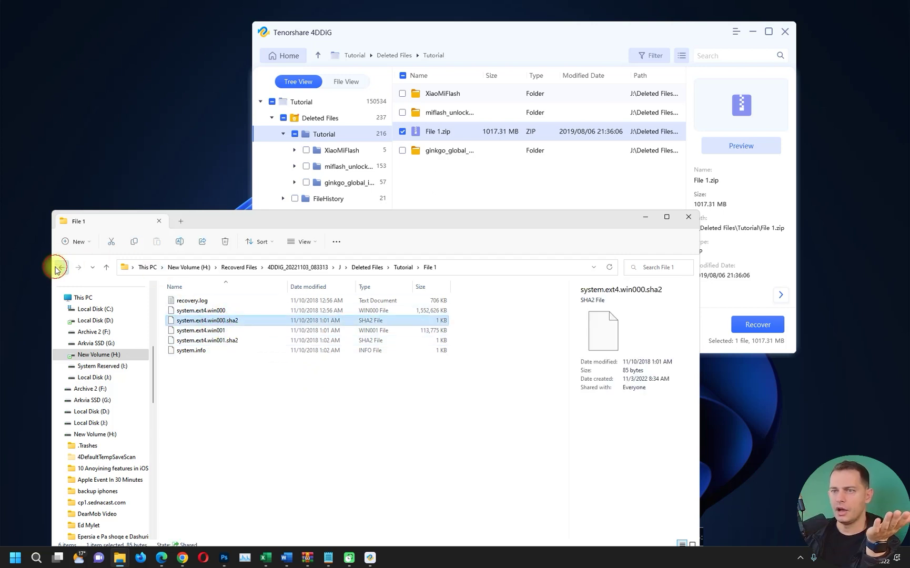
{"action": "left_click", "coordinate": [57, 270]}
{"action": "left_click", "coordinate": [184, 310]}
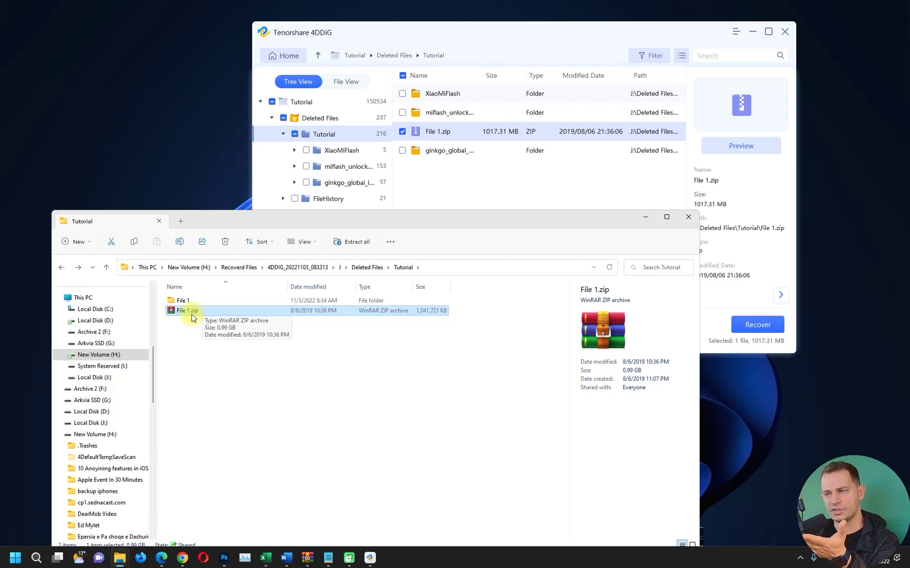
{"action": "double_click", "coordinate": [184, 300]}
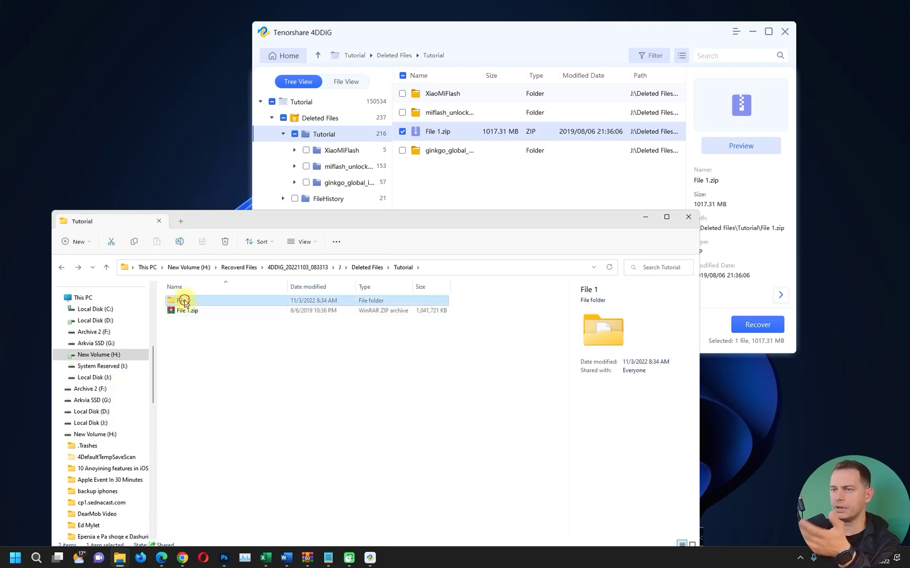
- Read recovery.log in Notepad, close it, and go back up to Recoverd Files
{"action": "double_click", "coordinate": [205, 300]}
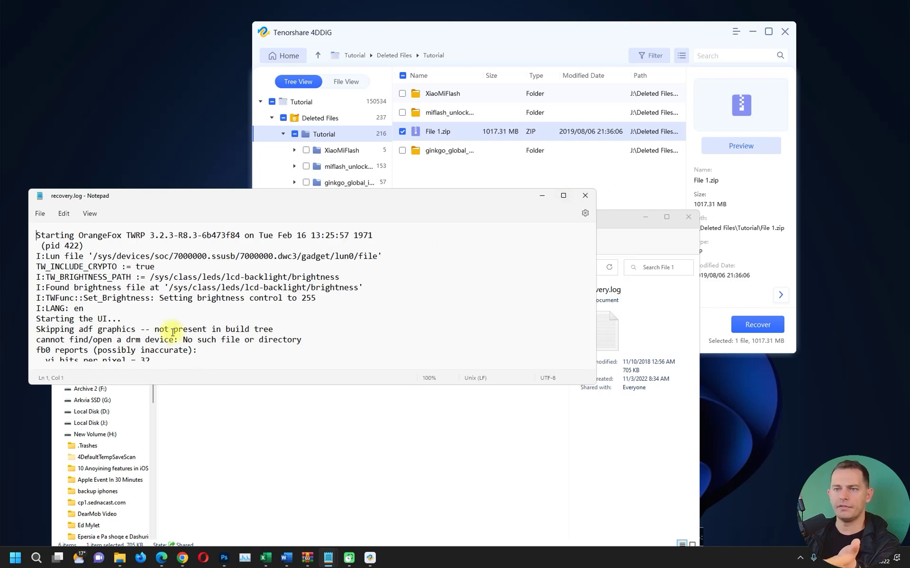
{"action": "left_click_drag", "start_coordinate": [221, 330], "coordinate": [37, 317]}
{"action": "left_click", "coordinate": [585, 196]}
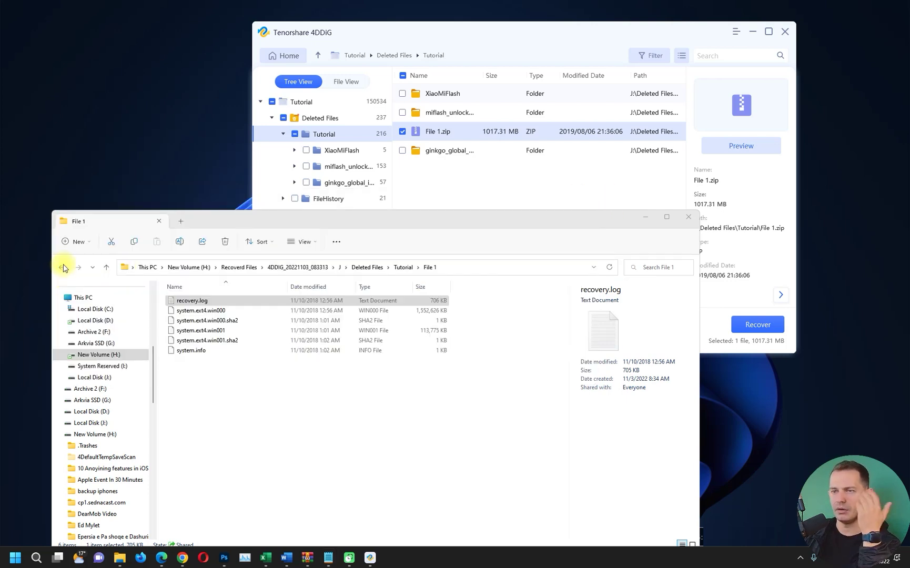
{"action": "left_click", "coordinate": [63, 267]}
{"action": "left_click", "coordinate": [512, 37]}
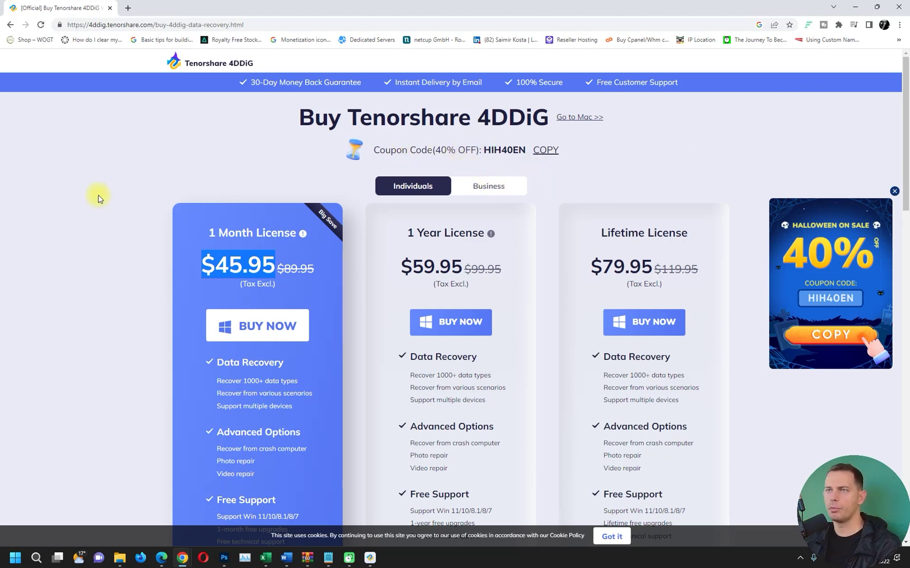
- Close the 4DDiG buy page in Chrome and return 4DDiG to its home screen
{"action": "left_click", "coordinate": [111, 8]}
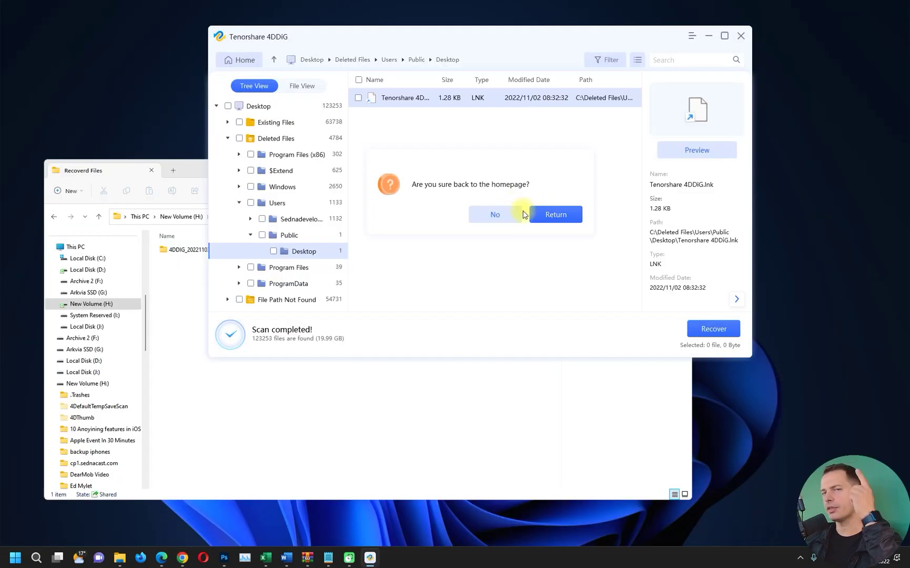
{"action": "left_click", "coordinate": [552, 214]}
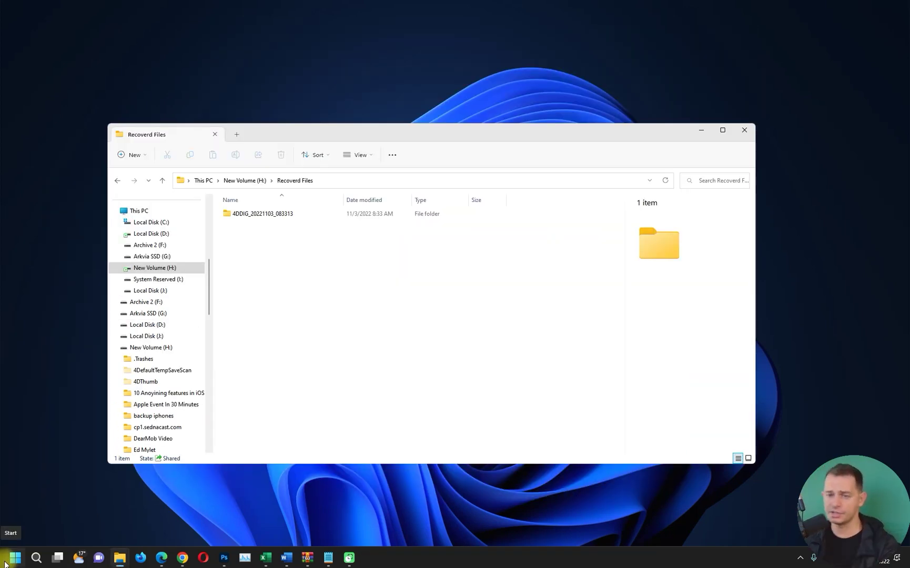
- Find File History by searching 'file his', then turn it off and back on
{"action": "left_click", "coordinate": [14, 558]}
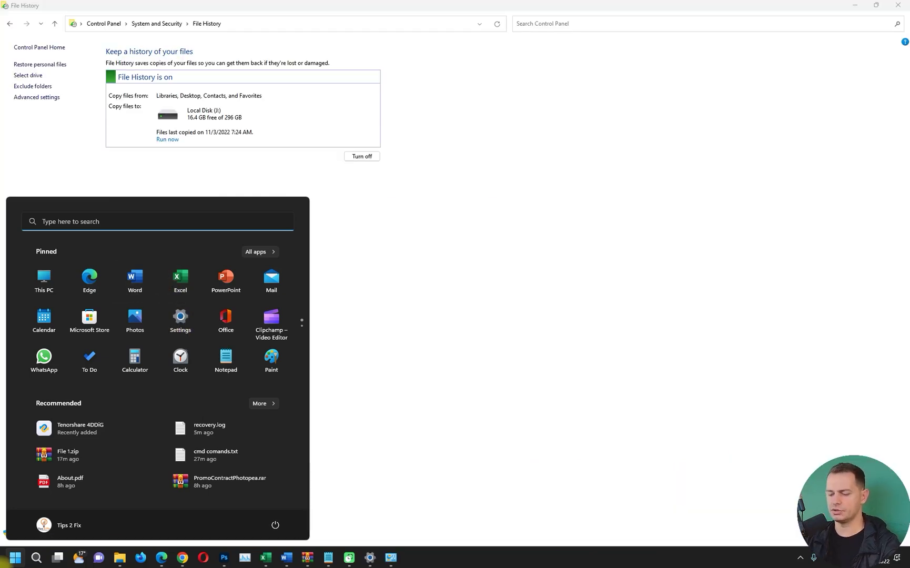
{"action": "type", "text": "f"}
{"action": "key", "text": "BackSpace"}
{"action": "type", "text": "file"}
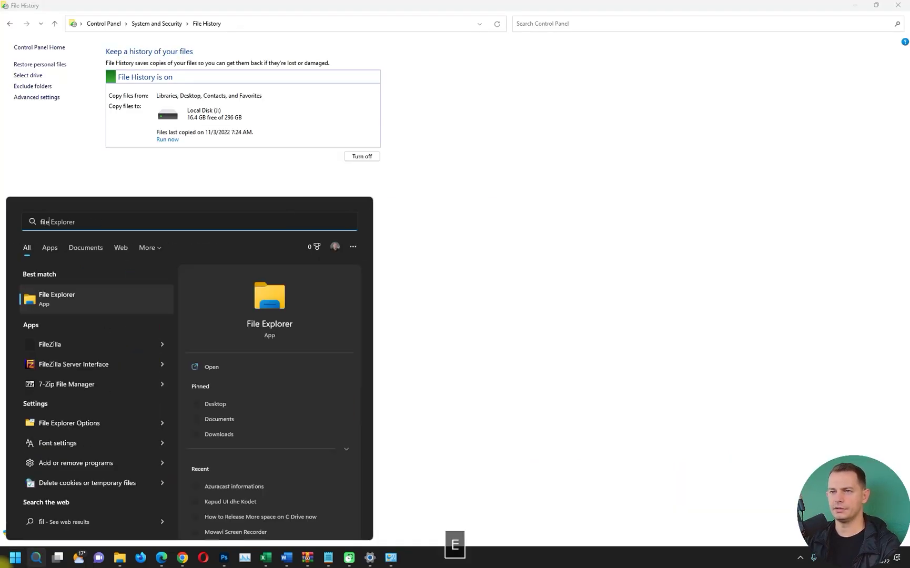
{"action": "type", "text": " his"}
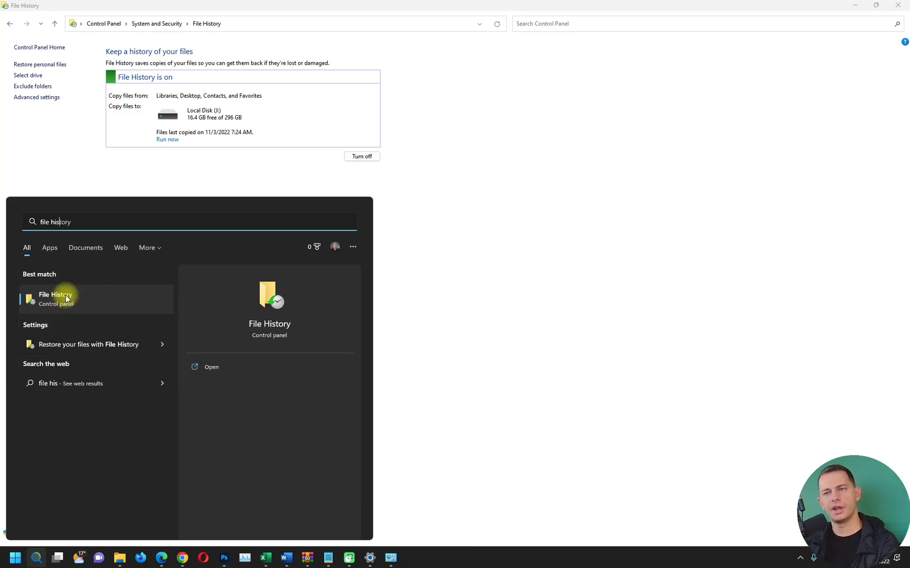
{"action": "left_click", "coordinate": [528, 193]}
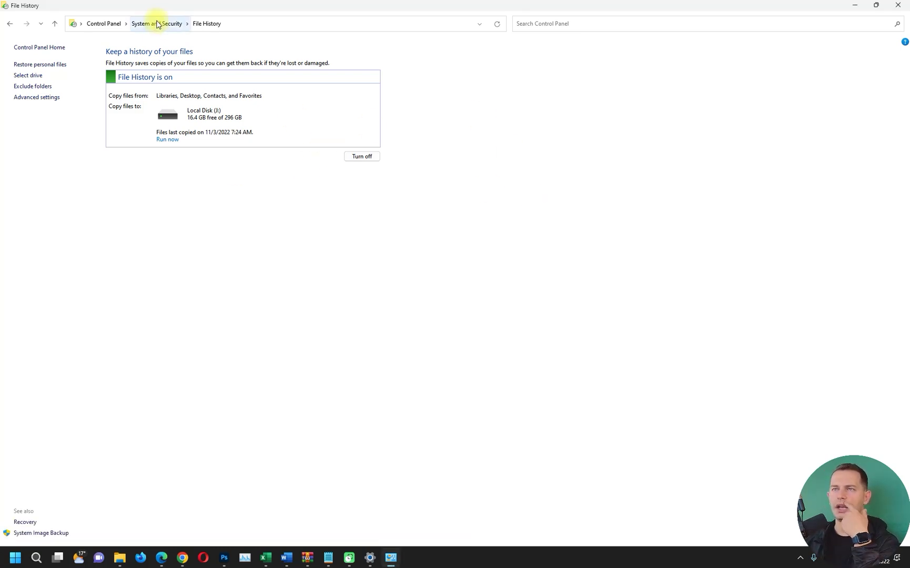
{"action": "left_click", "coordinate": [157, 25]}
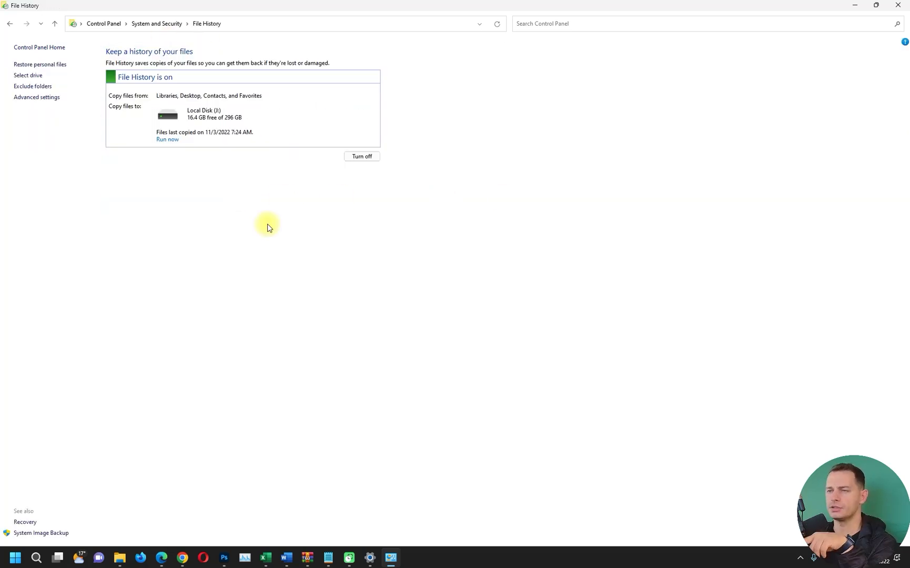
{"action": "left_click", "coordinate": [359, 156]}
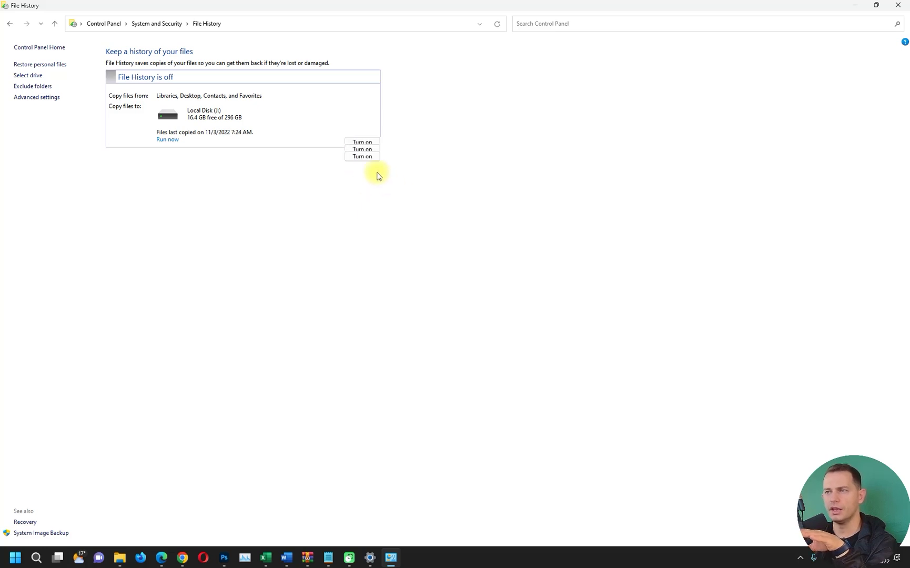
{"action": "left_click", "coordinate": [362, 147]}
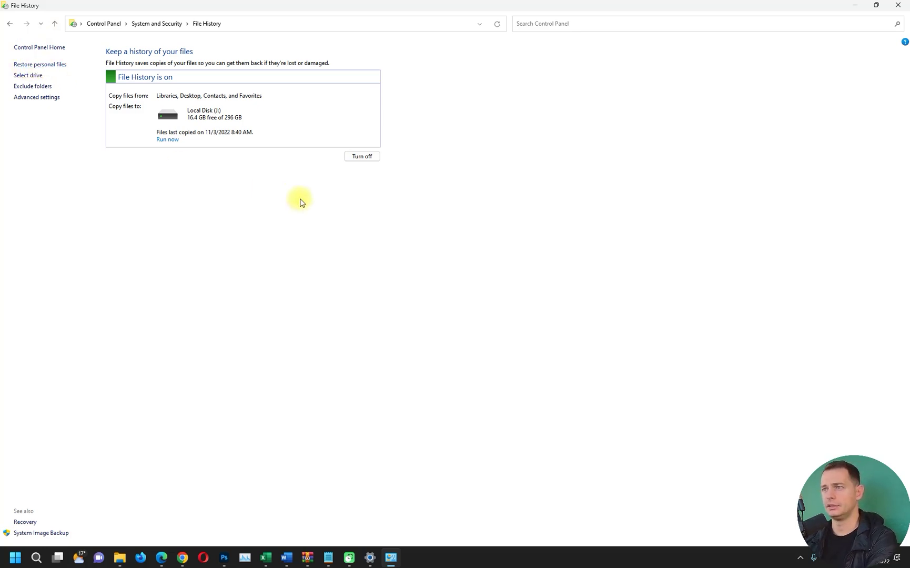
- Open the Desktop folder in the Nov 3 7:23 AM backup and select wordfence.zip
{"action": "left_click", "coordinate": [404, 97]}
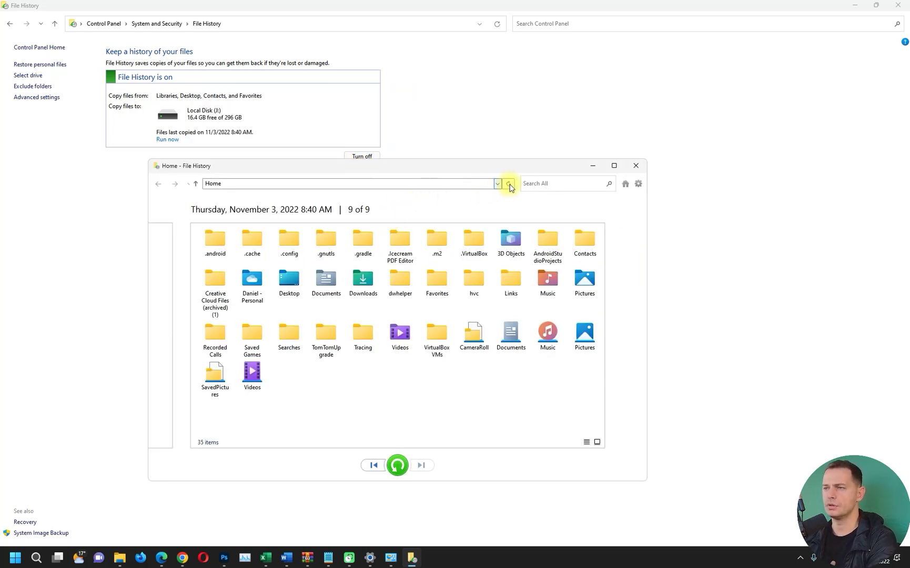
{"action": "left_click", "coordinate": [494, 184]}
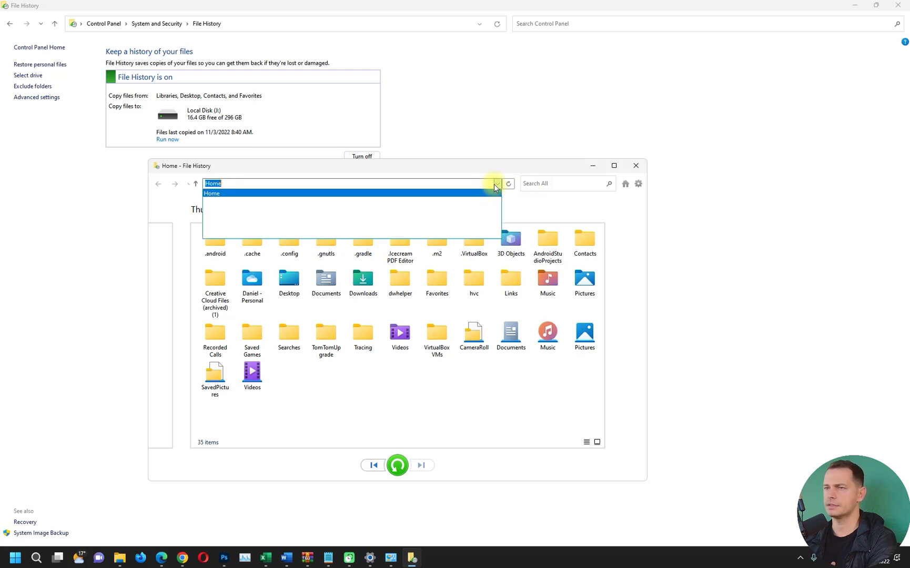
{"action": "left_click", "coordinate": [494, 184]}
{"action": "double_click", "coordinate": [289, 280]}
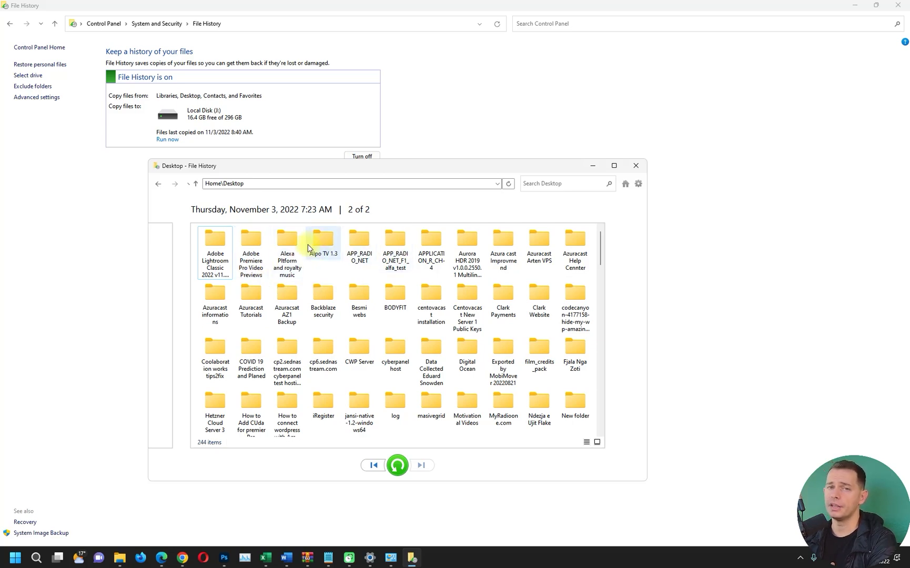
{"action": "left_click_drag", "start_coordinate": [602, 248], "coordinate": [609, 415]}
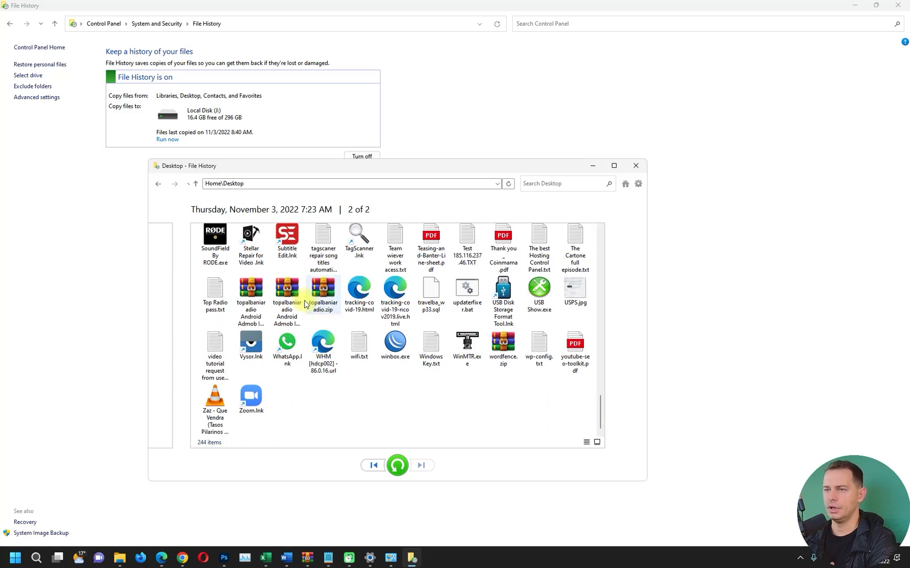
{"action": "left_click", "coordinate": [501, 343]}
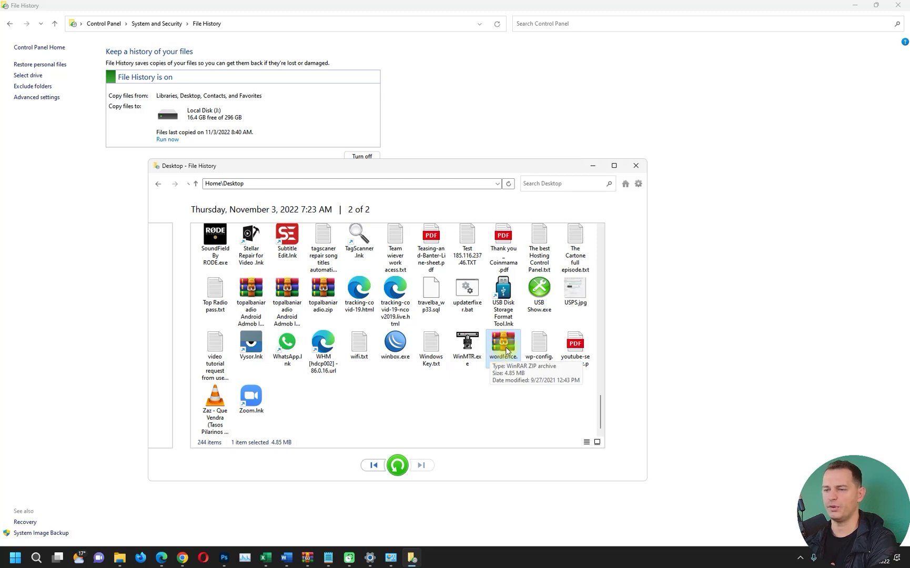
{"action": "left_click", "coordinate": [15, 557]}
- Delete wordfence.zip from the Desktop permanently in File Explorer, confirming with Yes
{"action": "left_click", "coordinate": [43, 284]}
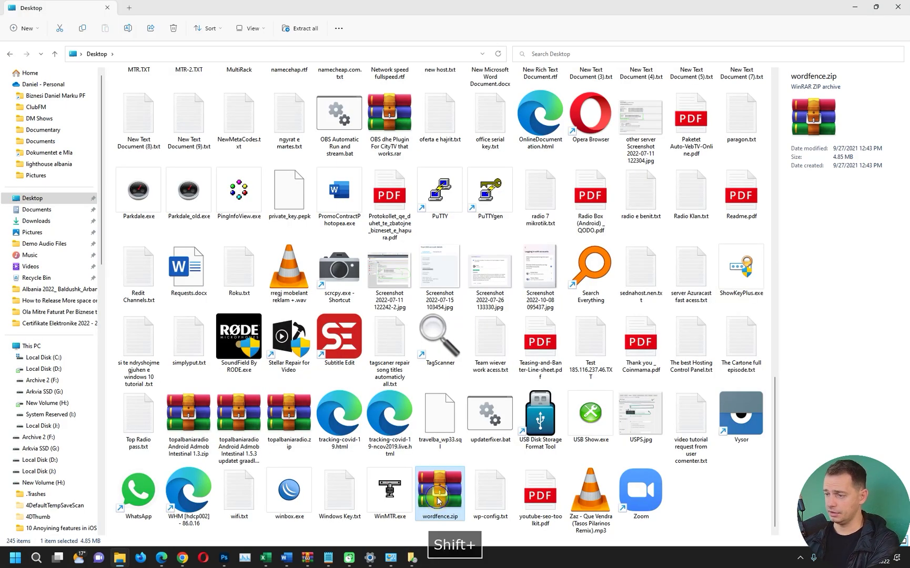
{"action": "right_click", "coordinate": [438, 501], "text": "shift"}
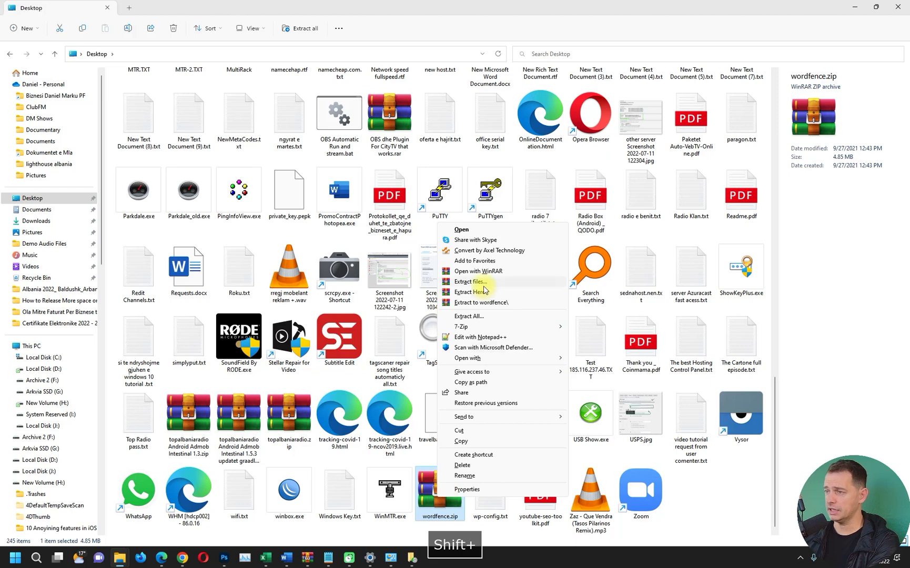
{"action": "left_click", "coordinate": [472, 468]}
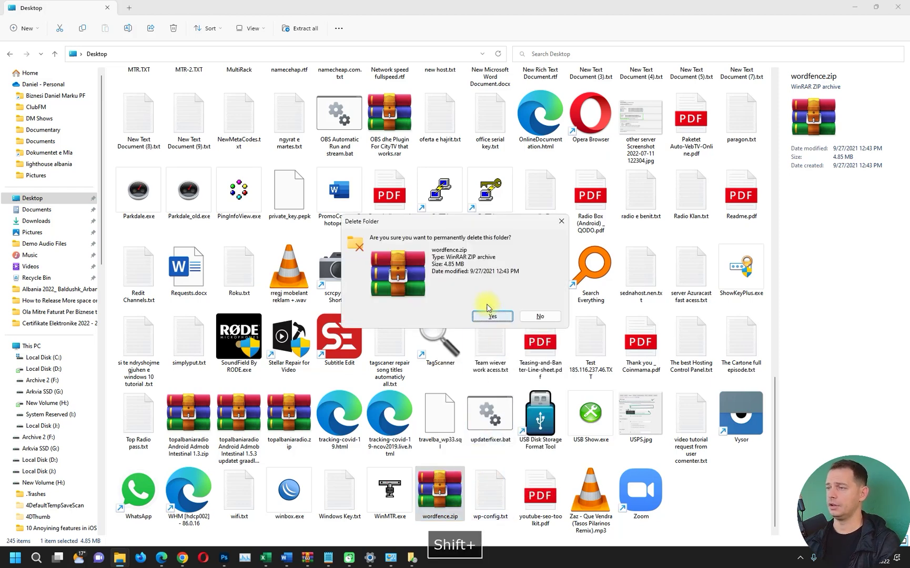
{"action": "left_click", "coordinate": [492, 317]}
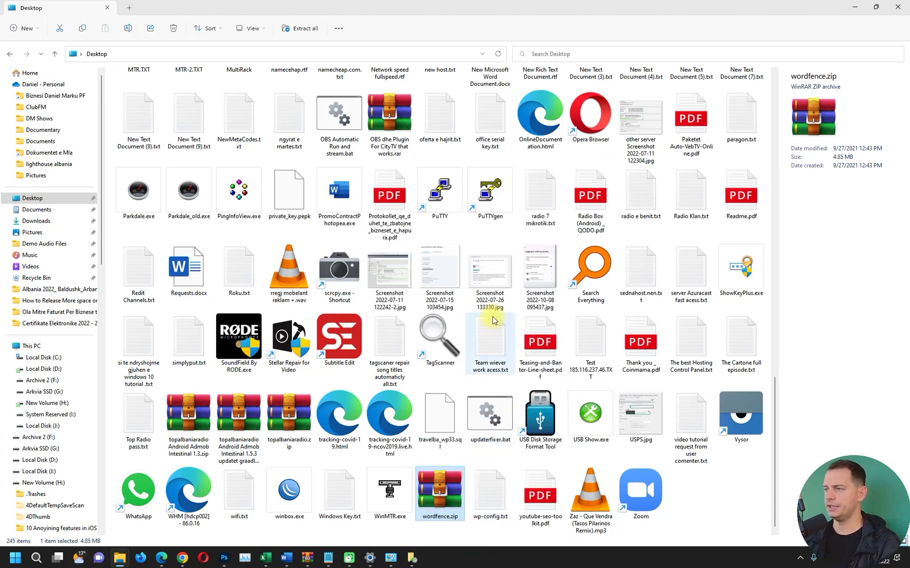
{"action": "left_click", "coordinate": [121, 55]}
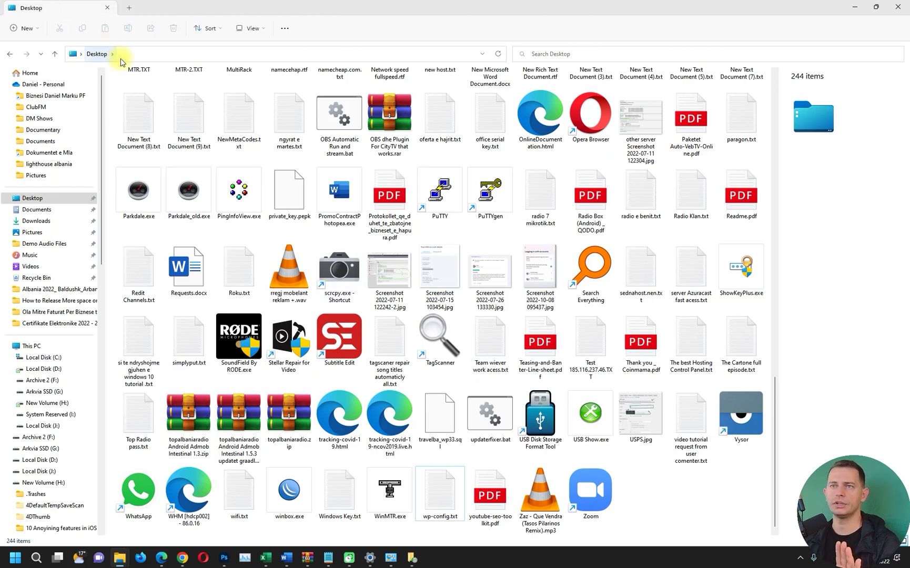
{"action": "left_click", "coordinate": [415, 559]}
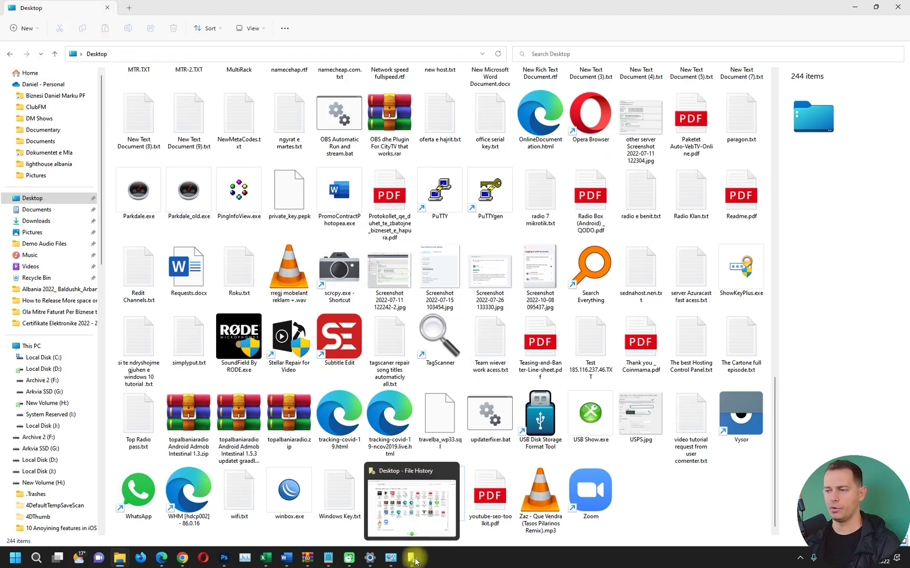
- Restore wordfence.zip from the backup to its original Desktop location and check it reappears
{"action": "left_click", "coordinate": [853, 7]}
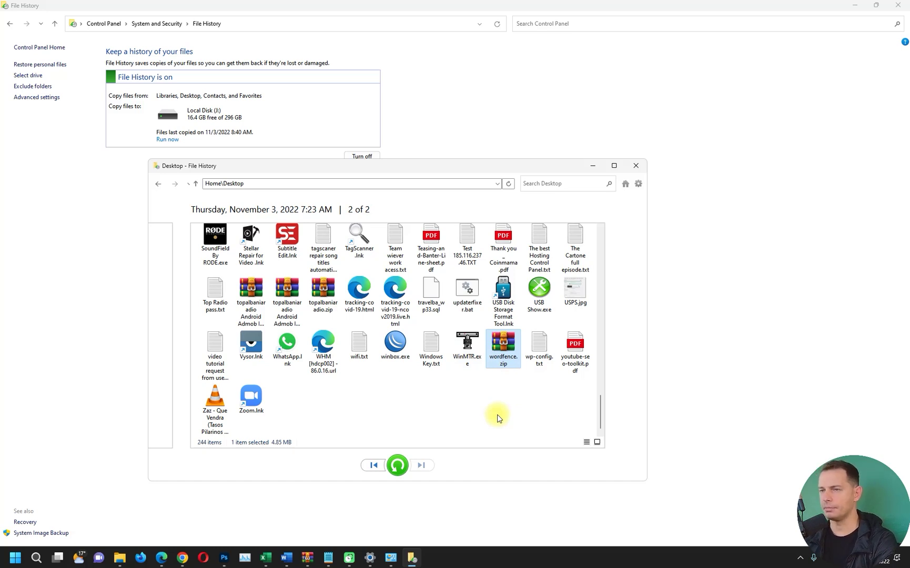
{"action": "left_click", "coordinate": [538, 346]}
{"action": "left_click", "coordinate": [497, 347]}
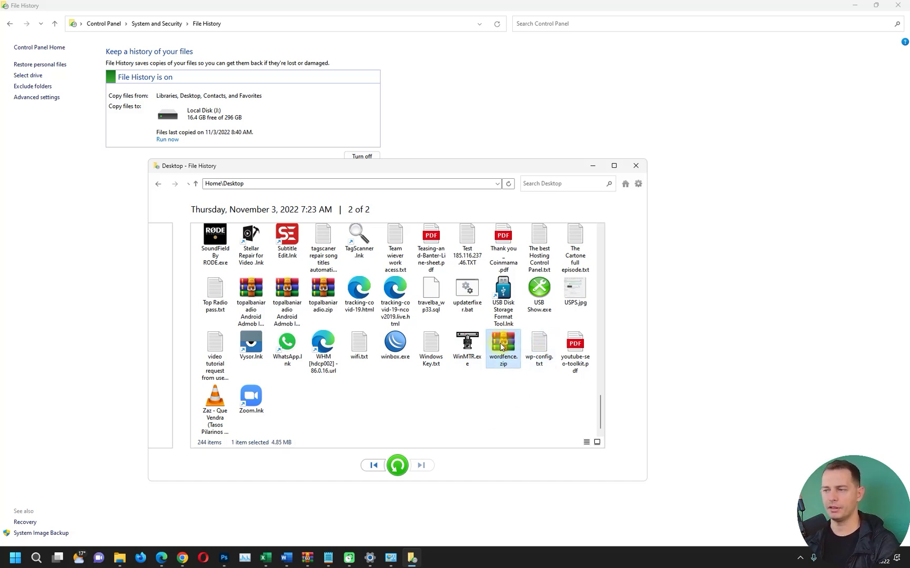
{"action": "left_click", "coordinate": [398, 465]}
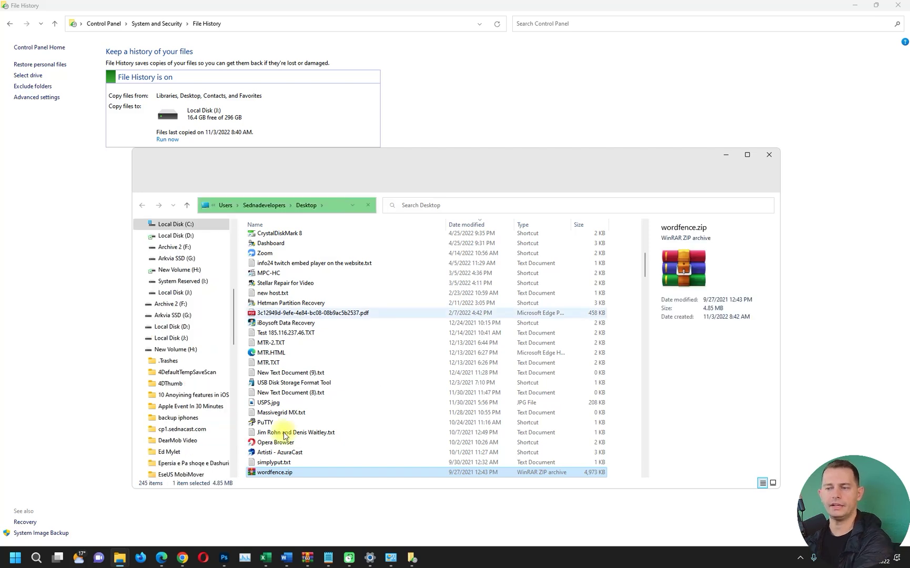
{"action": "scroll", "coordinate": [284, 432], "scroll_direction": "down", "scroll_amount": 1}
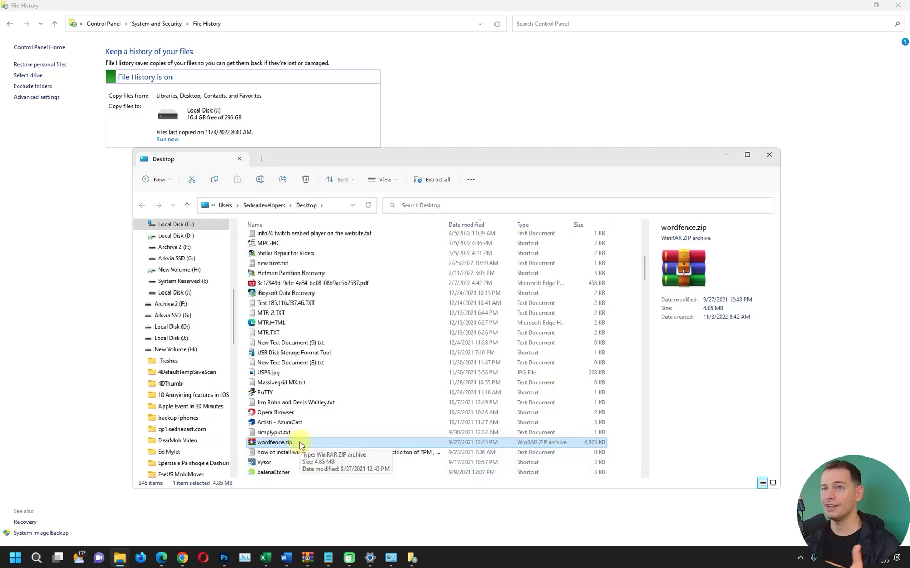
{"action": "left_click_drag", "start_coordinate": [300, 156], "coordinate": [268, 91]}
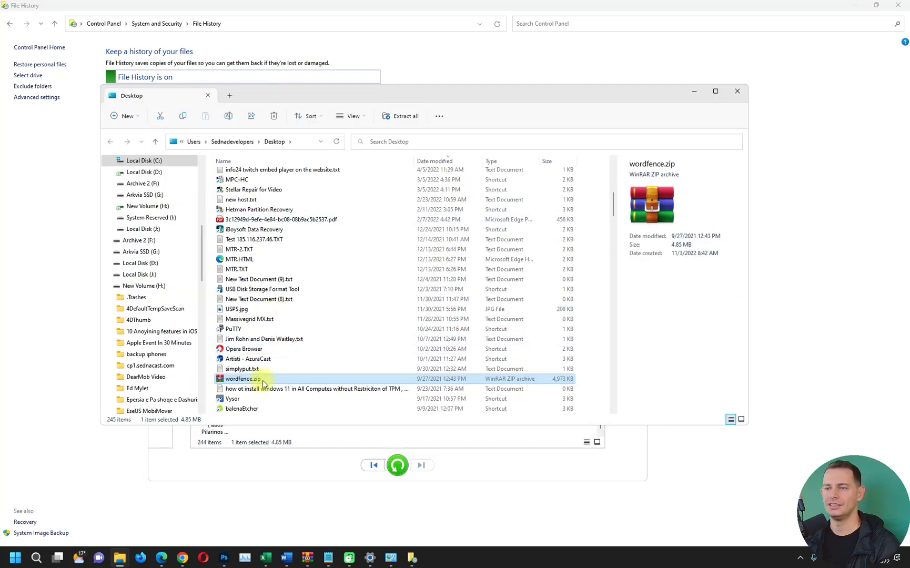
{"action": "left_click", "coordinate": [656, 66]}
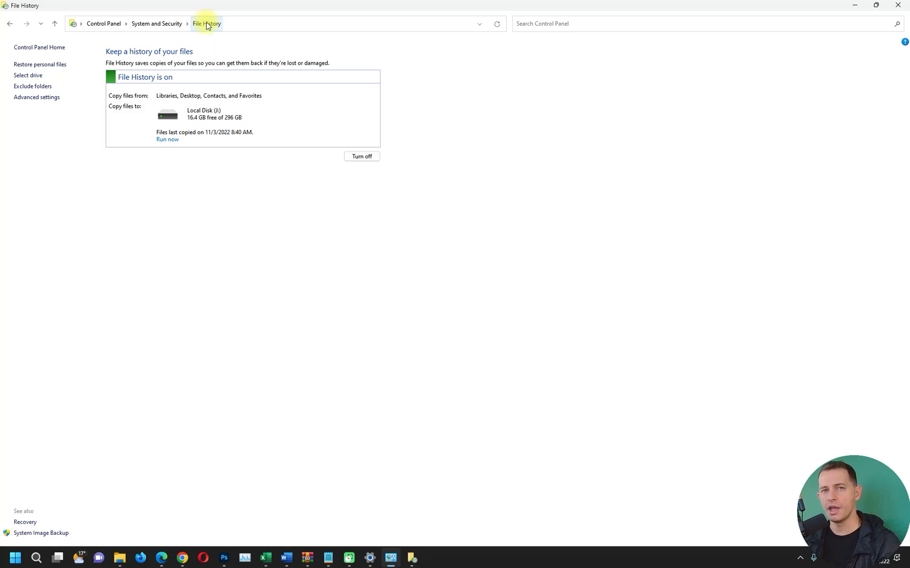
- Review the backup drive choices on File History's Select drive page
{"action": "left_click", "coordinate": [33, 75]}
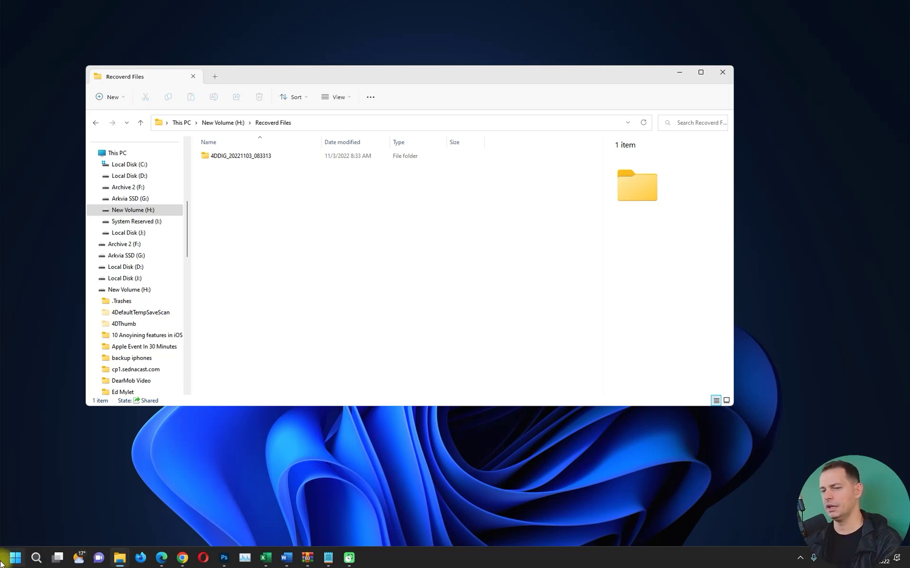
{"action": "left_click", "coordinate": [14, 557]}
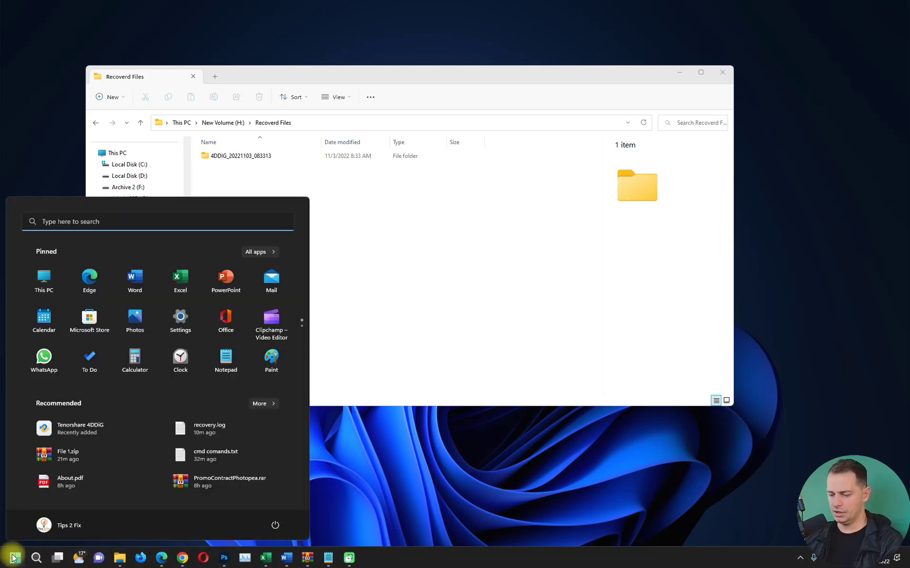
- Launch Command Prompt as administrator via 'cmd' and select chkdsk X: /f in the notes
{"action": "type", "text": "cmd"}
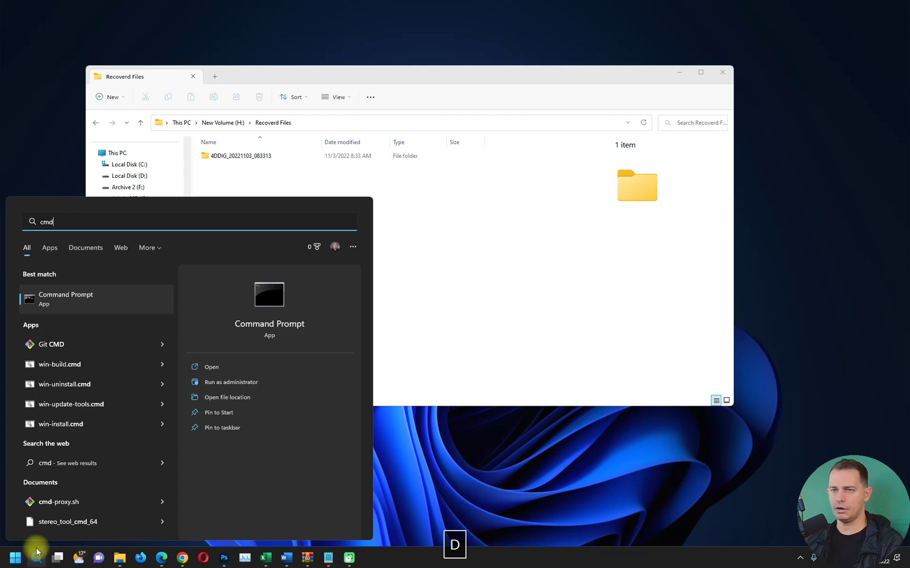
{"action": "right_click", "coordinate": [62, 301]}
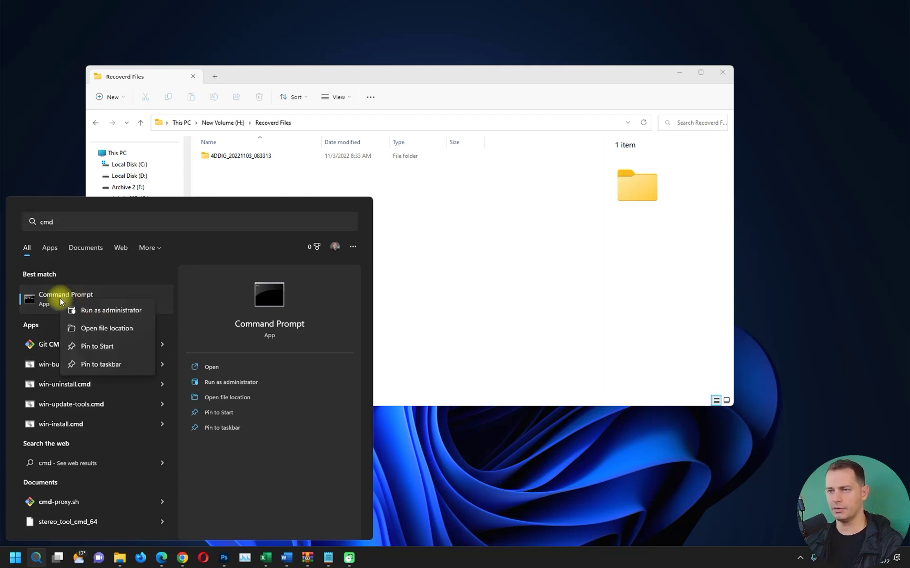
{"action": "left_click", "coordinate": [106, 309]}
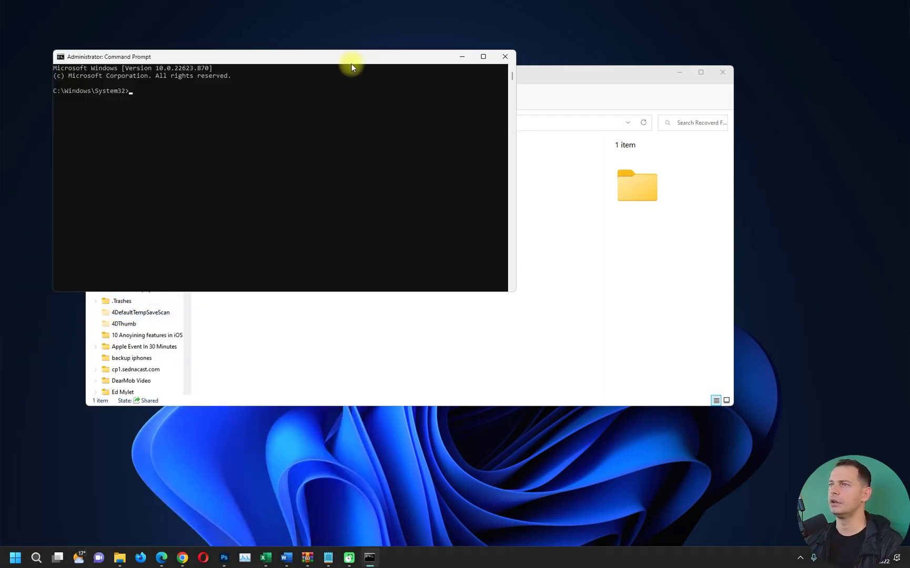
{"action": "left_click_drag", "start_coordinate": [351, 64], "coordinate": [372, 205]}
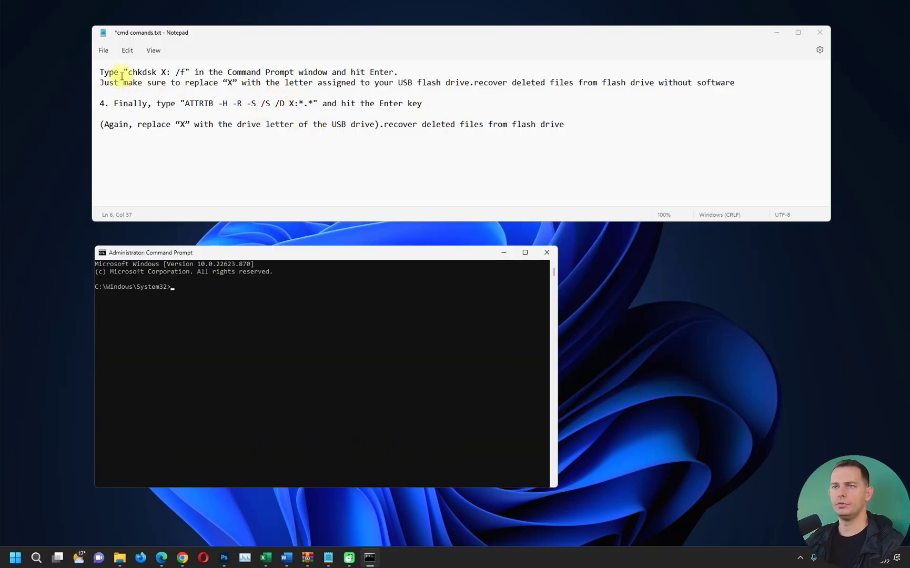
{"action": "left_click_drag", "start_coordinate": [128, 71], "coordinate": [185, 72]}
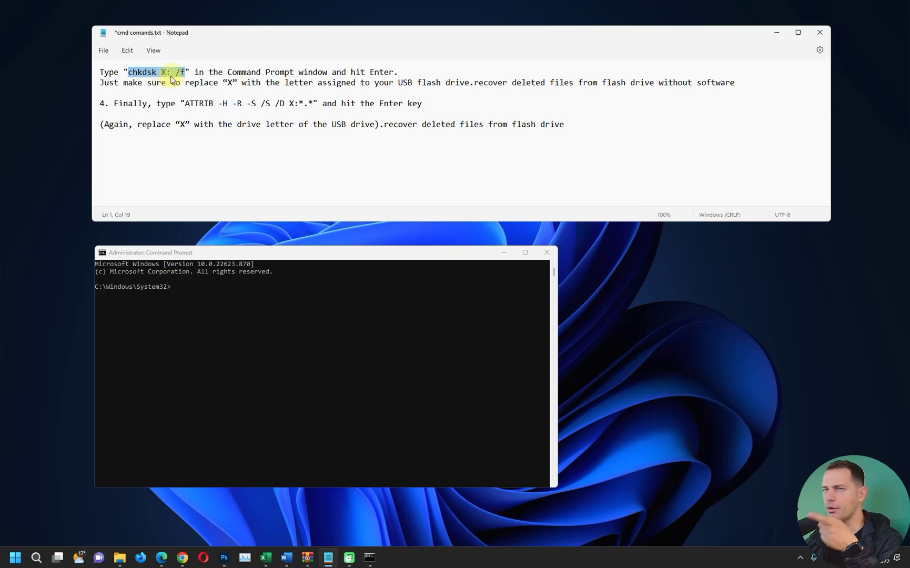
- Check the drive letter in This PC and bring the Notepad notes forward
{"action": "left_click", "coordinate": [15, 557]}
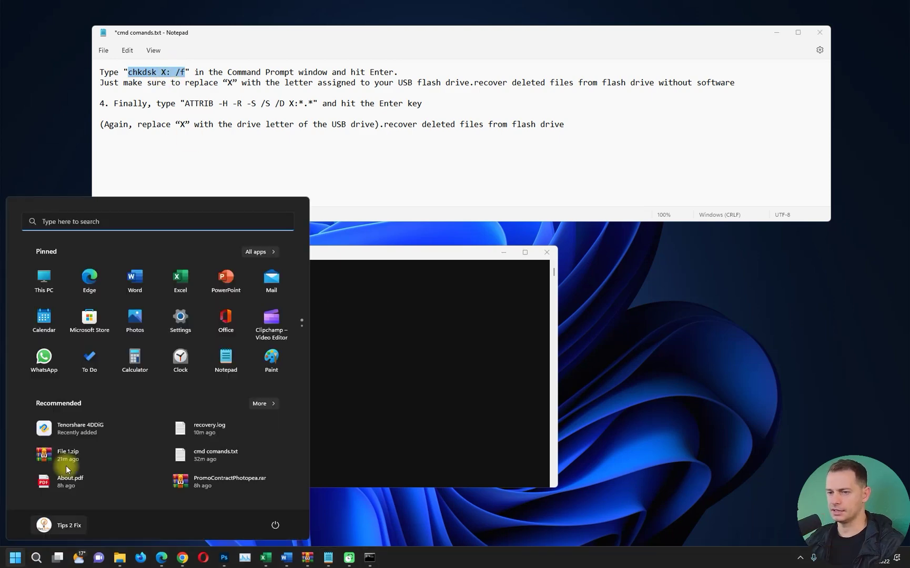
{"action": "key", "text": "Escape"}
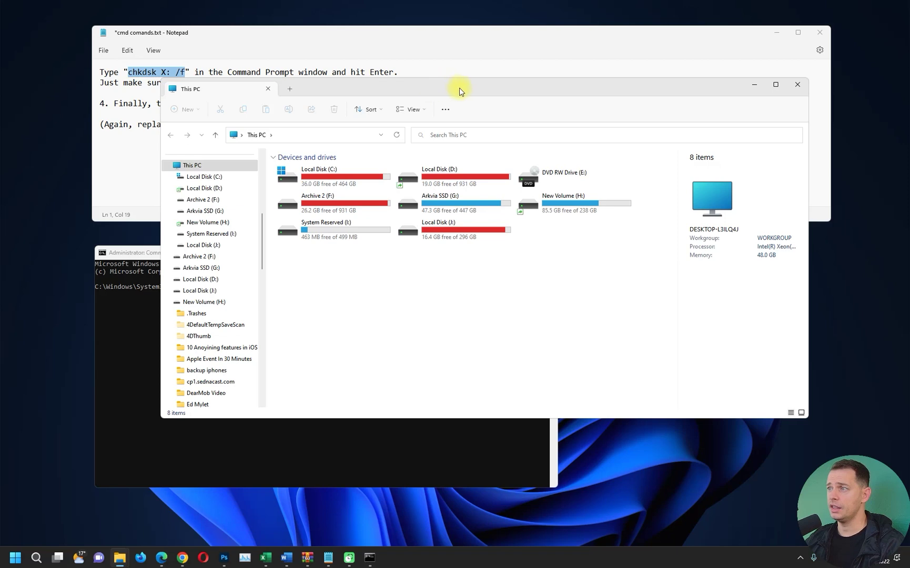
{"action": "left_click_drag", "start_coordinate": [460, 90], "coordinate": [606, 89]}
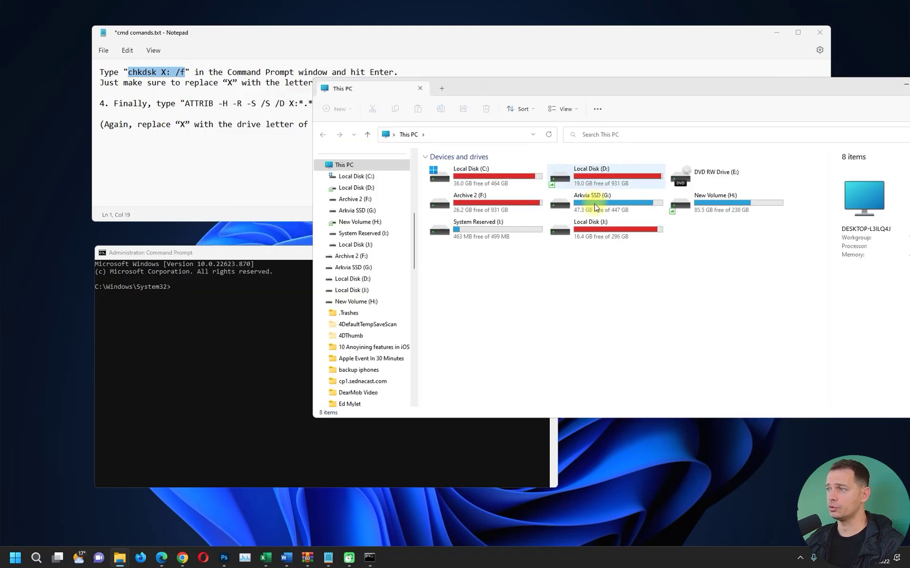
{"action": "left_click", "coordinate": [177, 138]}
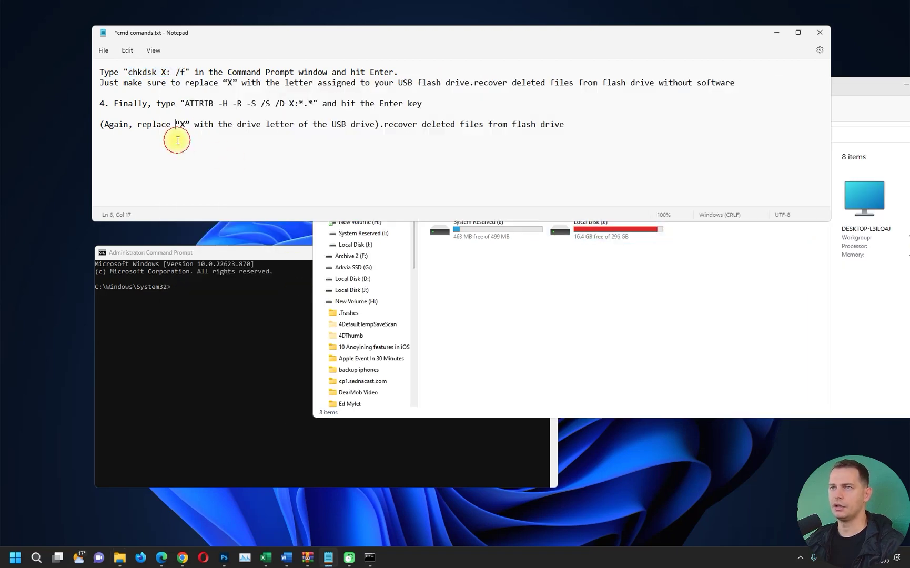
{"action": "left_click", "coordinate": [214, 182]}
- Add a ----- divider and a chkdsk J: /f line at the end of the notes
{"action": "left_click", "coordinate": [604, 128]}
{"action": "key", "text": "Return"}
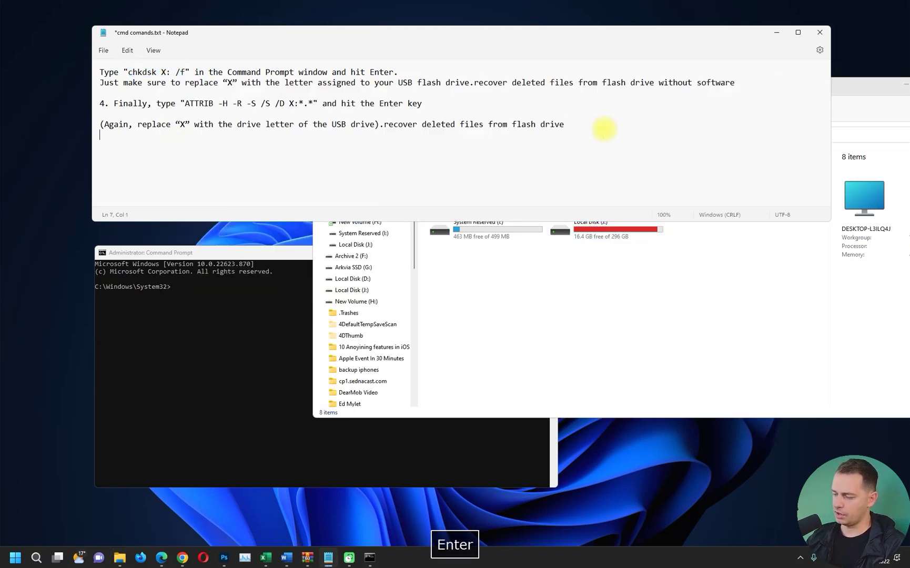
{"action": "type", "text": "-----"}
{"action": "key", "text": "Return"}
{"action": "key", "text": "Return"}
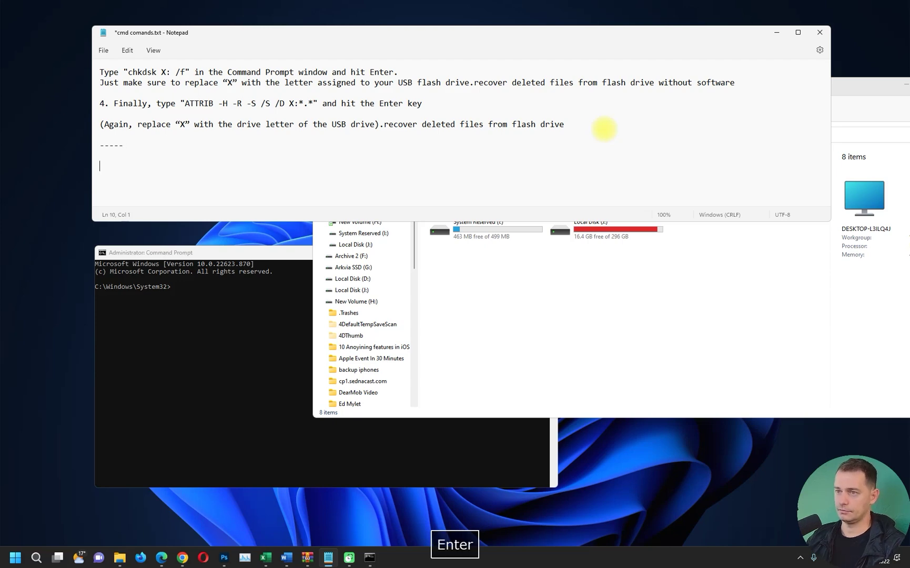
{"action": "type", "text": "chkdsk X: /f"}
{"action": "left_click", "coordinate": [138, 168]}
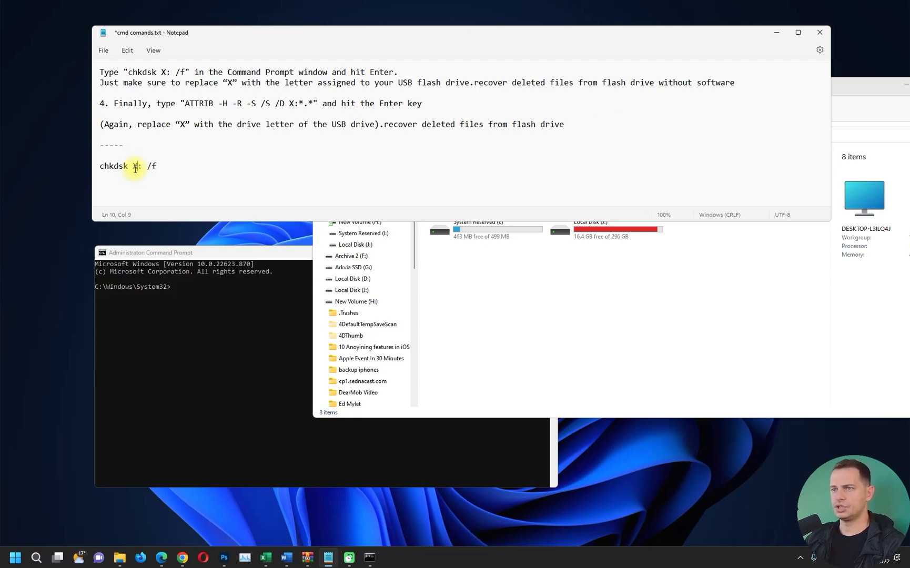
{"action": "type", "text": "J"}
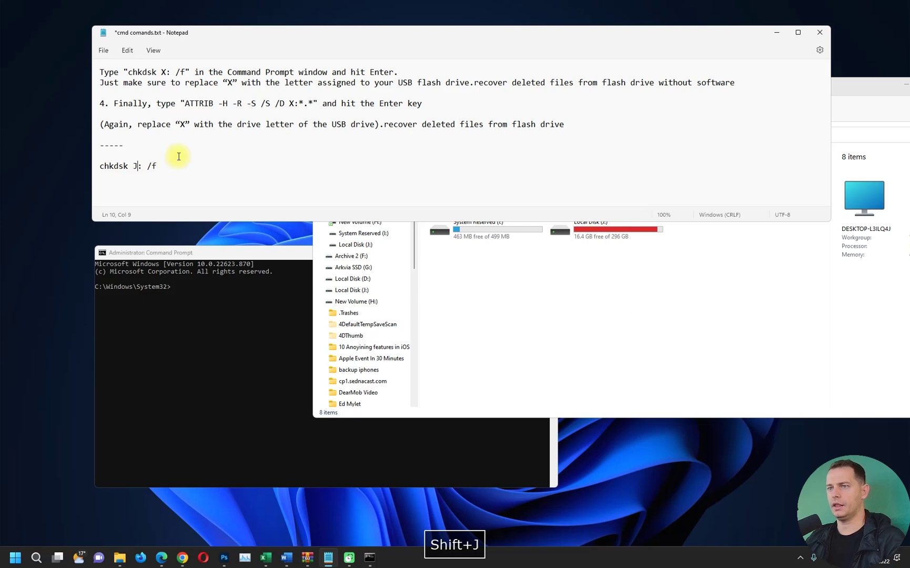
- Copy chkdsk J: /f from Notepad and paste it into the administrator Command Prompt
{"action": "left_click_drag", "start_coordinate": [167, 168], "coordinate": [99, 168]}
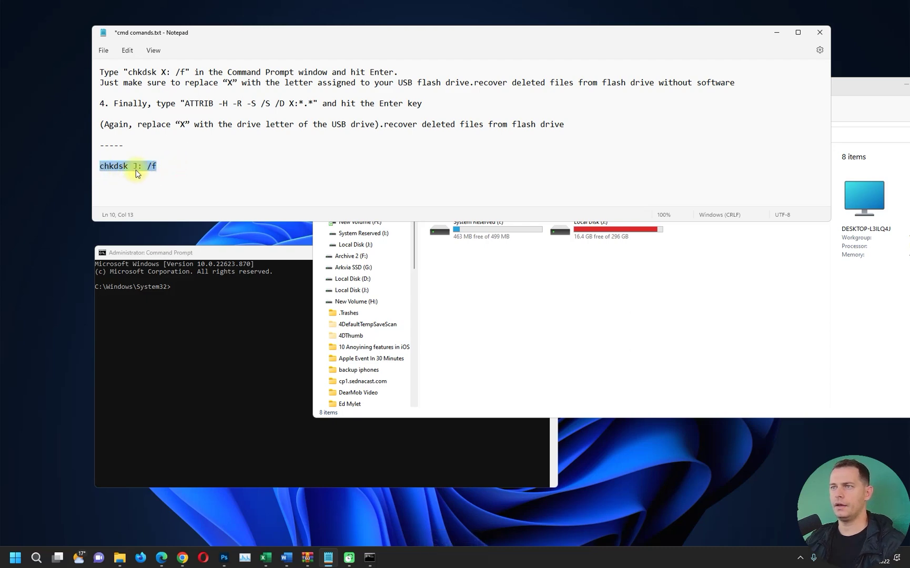
{"action": "right_click", "coordinate": [127, 171]}
{"action": "left_click", "coordinate": [155, 217]}
{"action": "left_click", "coordinate": [223, 309]}
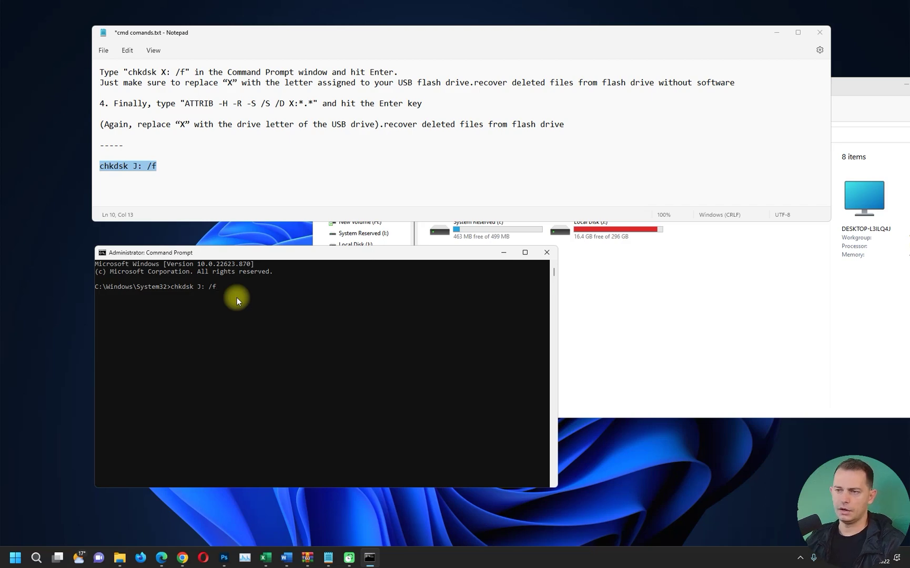
- Run chkdsk J: /f, which finds no problems, then change the noted ATTRIB command's drive from X to J and select it
{"action": "key", "text": "Return"}
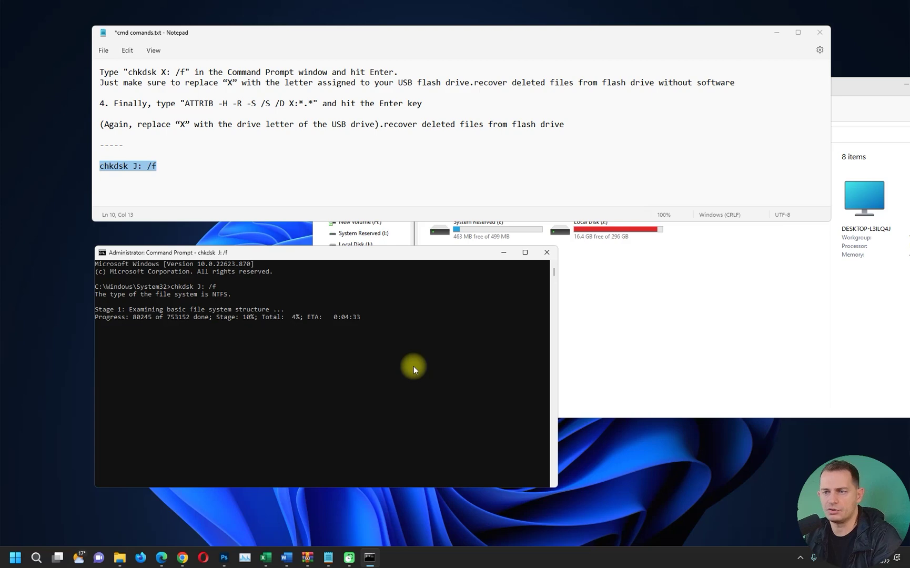
{"action": "left_click", "coordinate": [289, 103]}
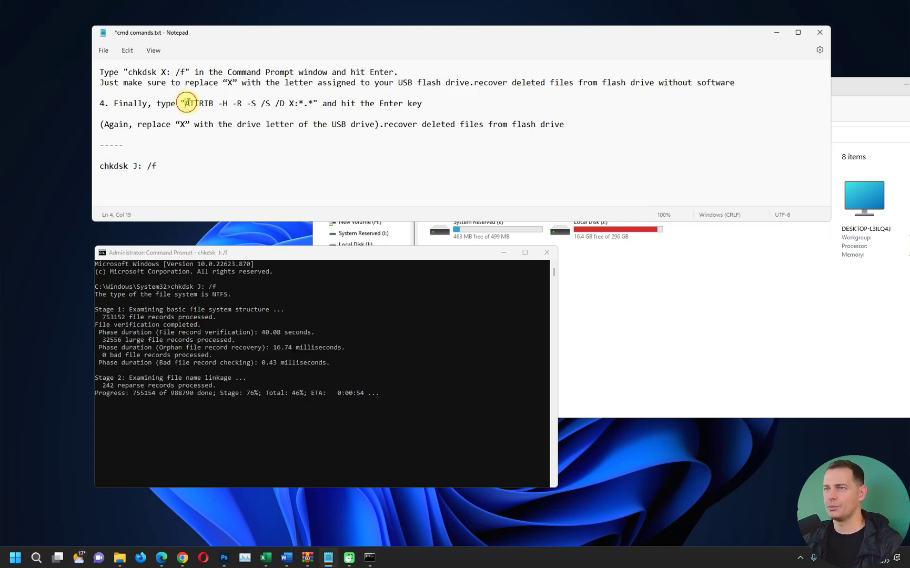
{"action": "left_click_drag", "start_coordinate": [187, 103], "coordinate": [308, 102]}
{"action": "left_click", "coordinate": [291, 104]}
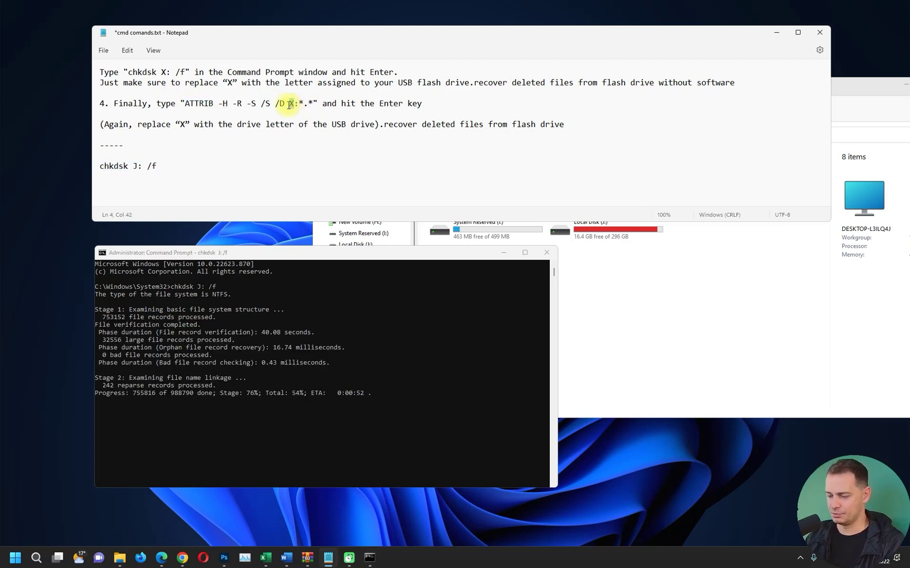
{"action": "key", "text": "BackSpace"}
{"action": "type", "text": "J"}
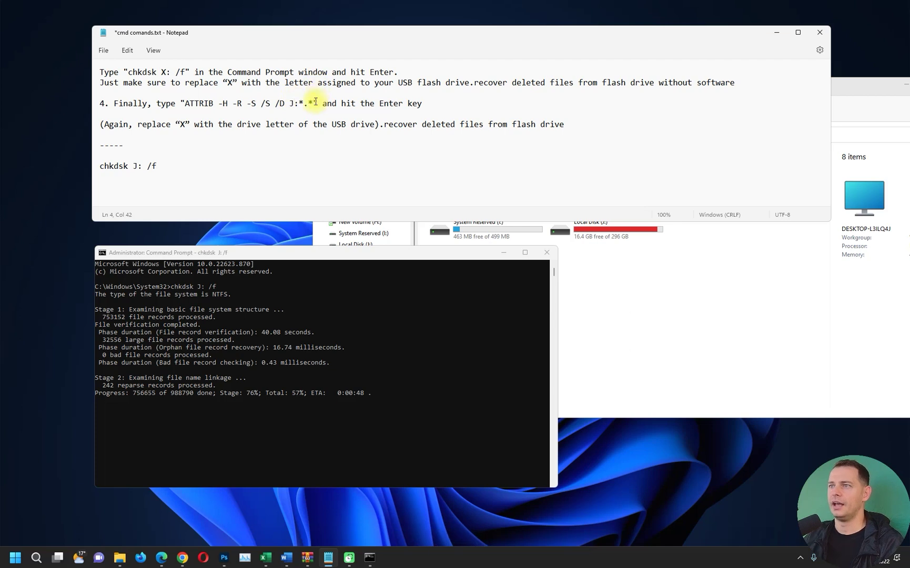
{"action": "left_click_drag", "start_coordinate": [313, 103], "coordinate": [301, 104]}
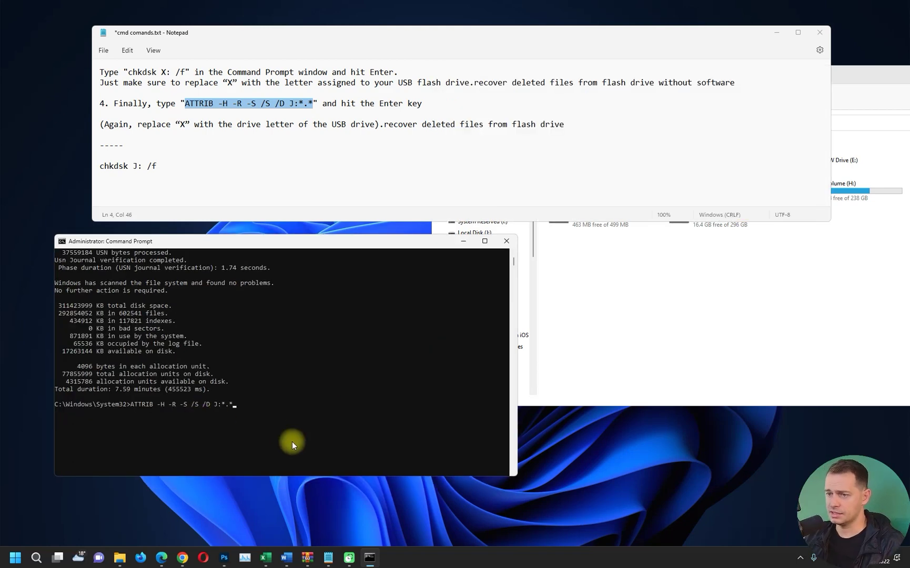
- Run ATTRIB -H -R -S /S /D J:*.* and arrange Command Prompt alongside This PC
{"action": "key", "text": "Return"}
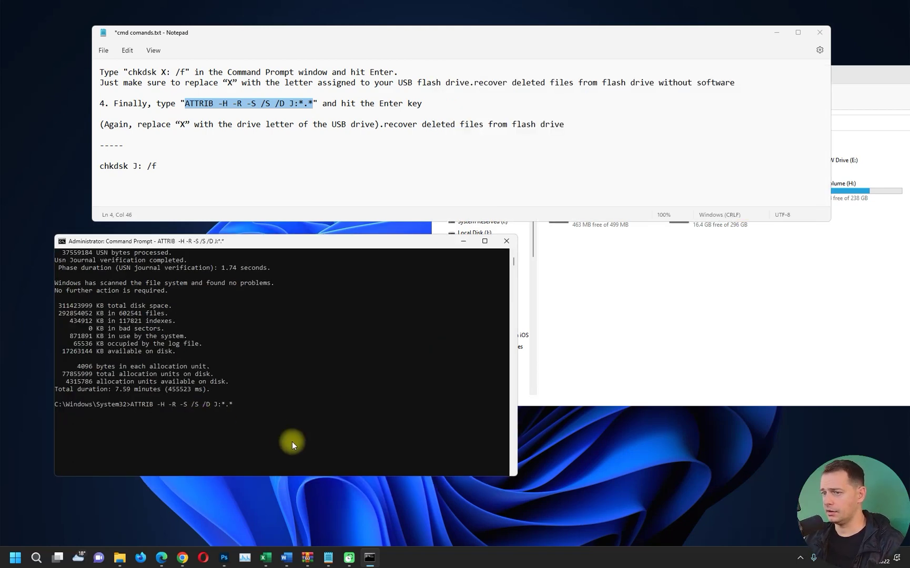
{"action": "left_click_drag", "start_coordinate": [279, 240], "coordinate": [287, 168]}
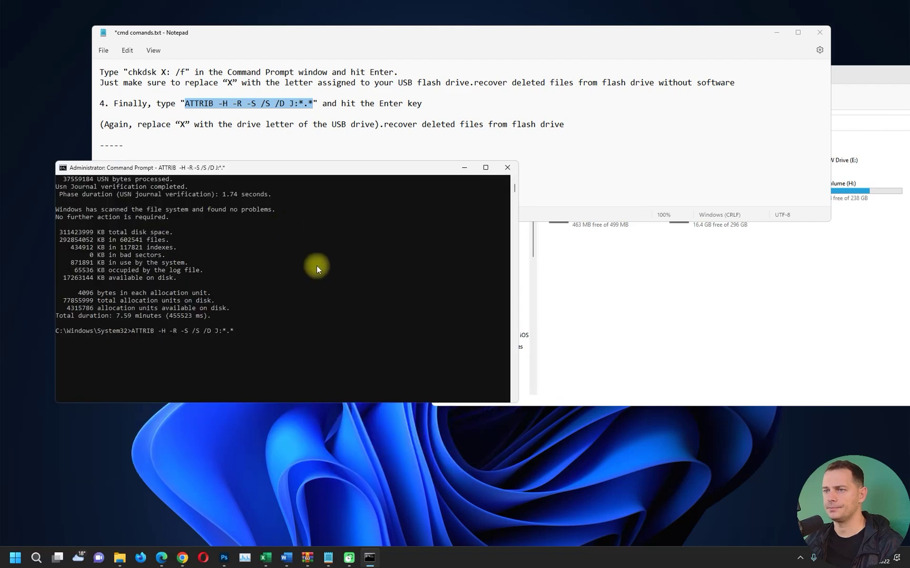
{"action": "left_click", "coordinate": [676, 332]}
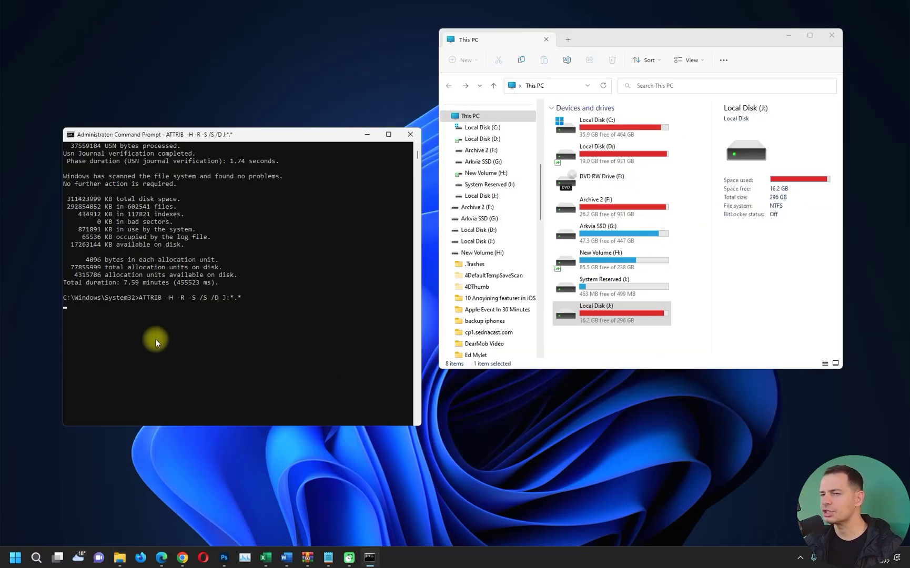
{"action": "left_click", "coordinate": [133, 334]}
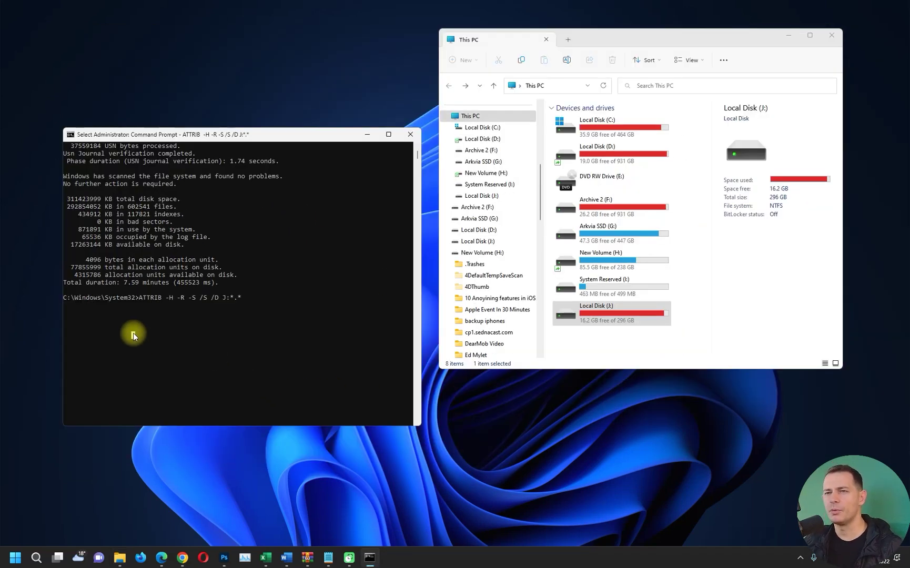
{"action": "left_click_drag", "start_coordinate": [287, 132], "coordinate": [309, 82]}
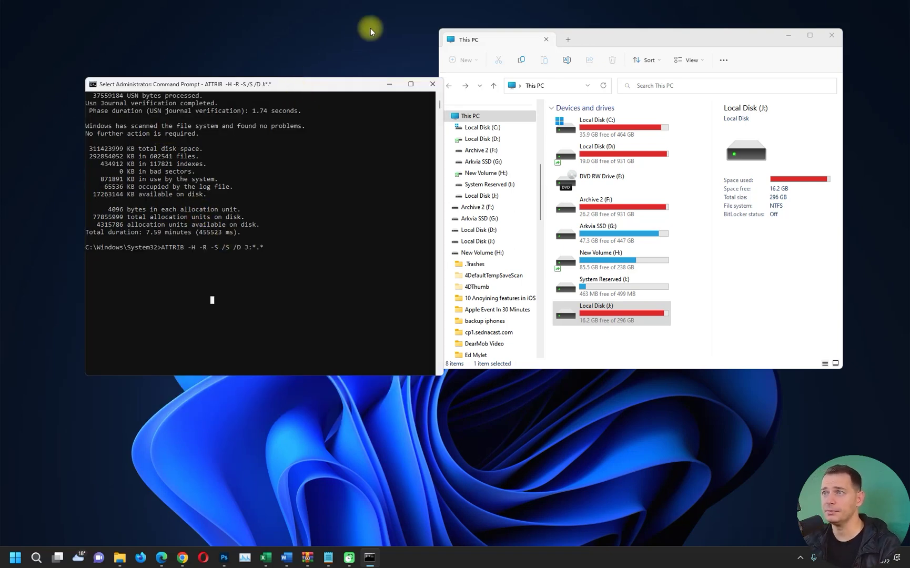
{"action": "left_click_drag", "start_coordinate": [335, 83], "coordinate": [323, 119]}
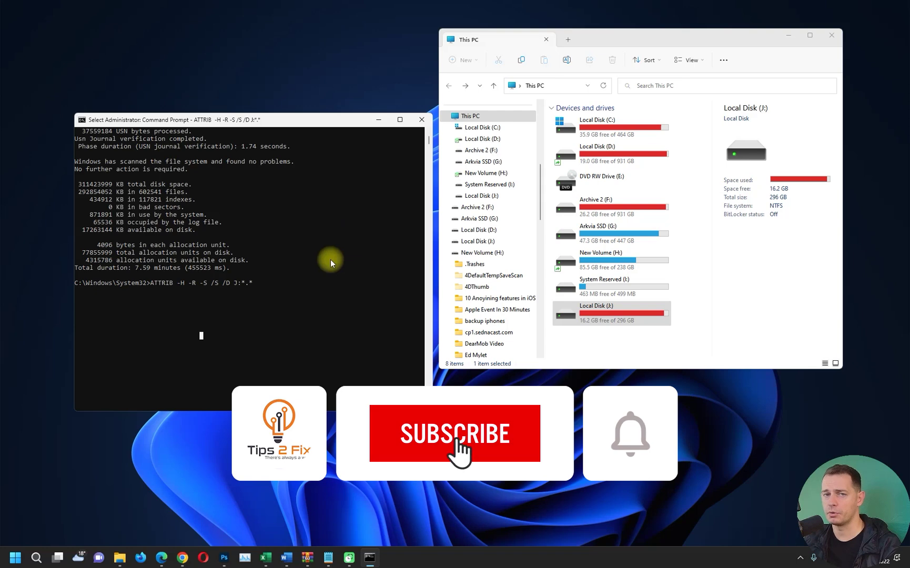